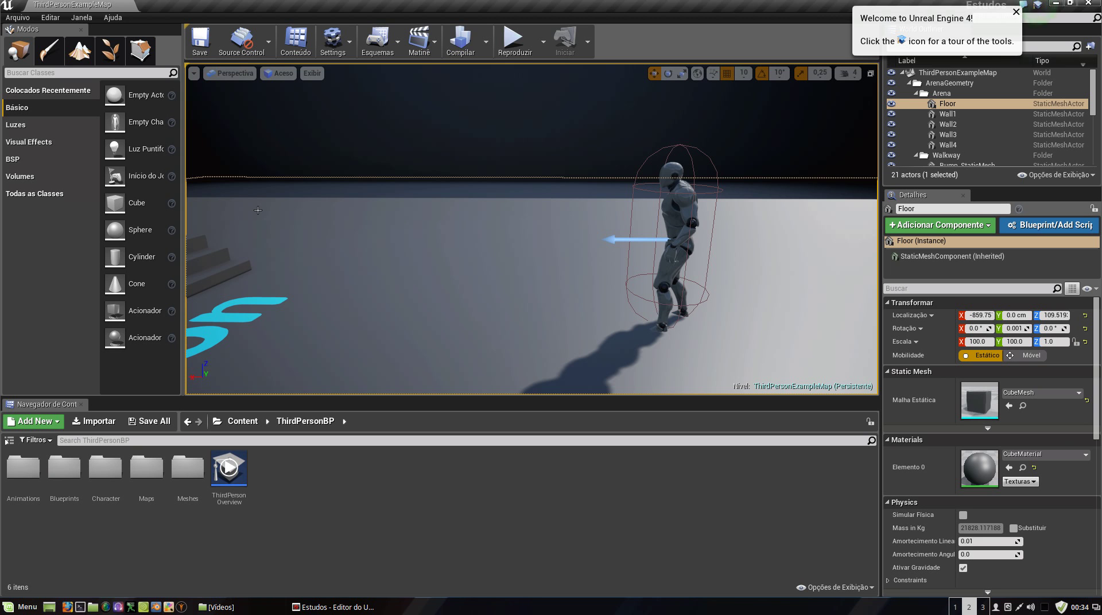
Create a new untitled level from the Default template with floor, Player Start and sky.
{"action": "left_click", "coordinate": [17, 17]}
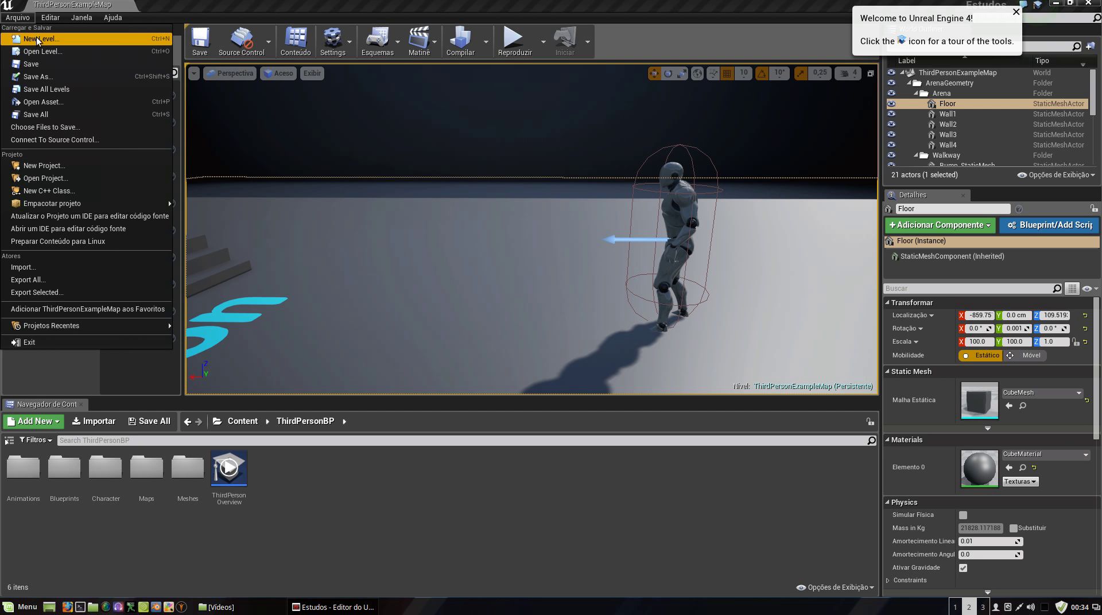
{"action": "left_click", "coordinate": [36, 38]}
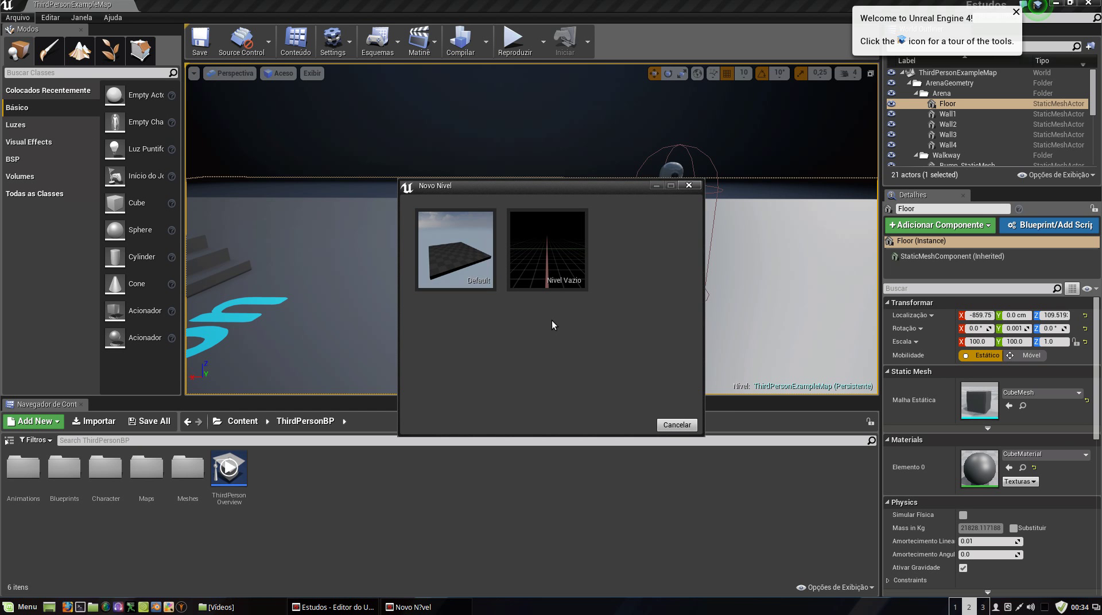
{"action": "left_click", "coordinate": [476, 246]}
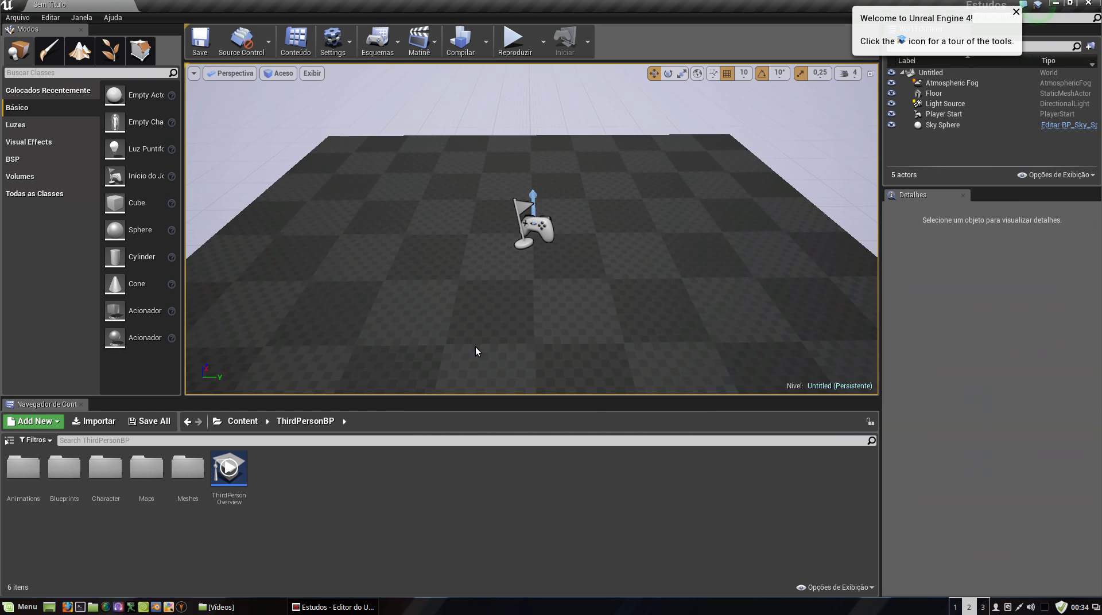
{"action": "mouse_move", "coordinate": [516, 315]}
{"action": "right_mouse_down"}
{"action": "mouse_move", "coordinate": [517, 218]}
{"action": "mouse_move", "coordinate": [516, 322]}
{"action": "right_mouse_up"}
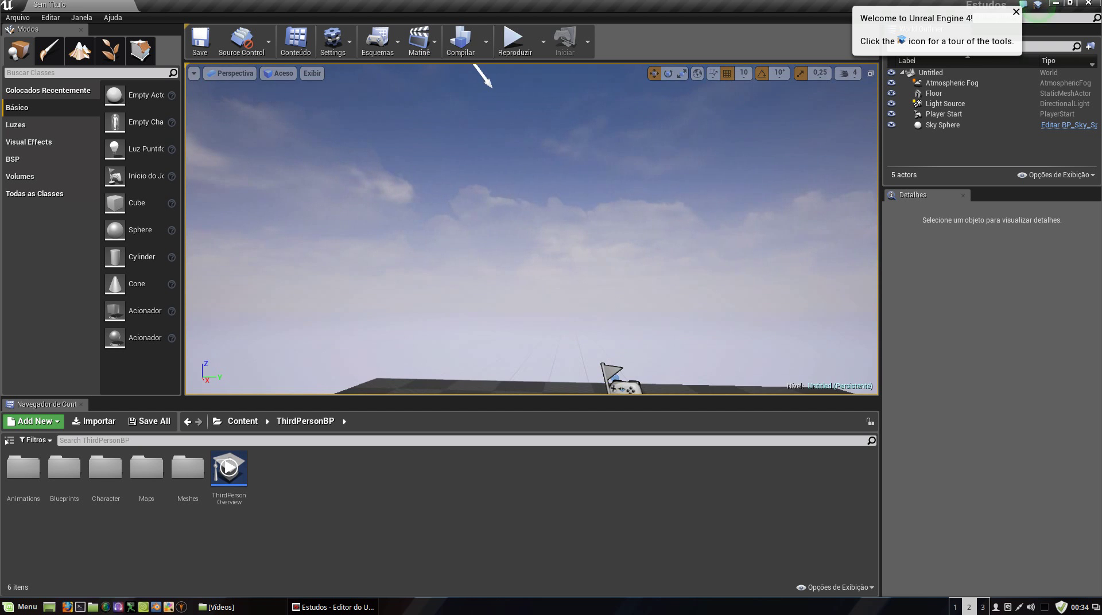
{"action": "right_click_drag", "start_coordinate": [480, 74], "coordinate": [480, 149]}
{"action": "right_click_drag", "start_coordinate": [543, 295], "coordinate": [574, 287]}
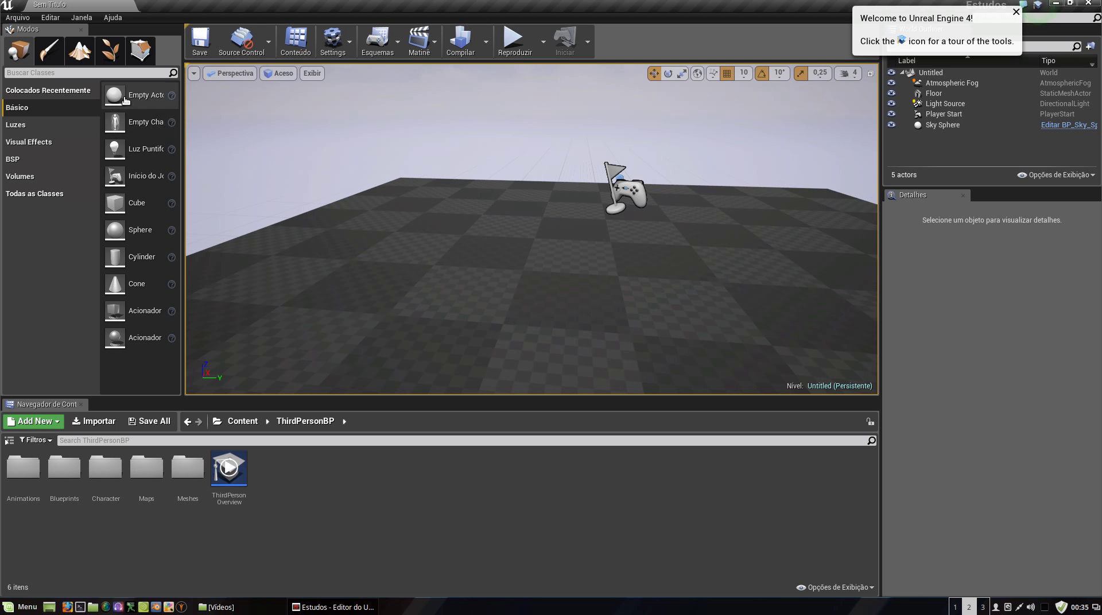
Place an empty actor raised to 50 cm, a point light lowered to about 70 cm, and a cube.
{"action": "left_click_drag", "start_coordinate": [126, 101], "coordinate": [420, 228]}
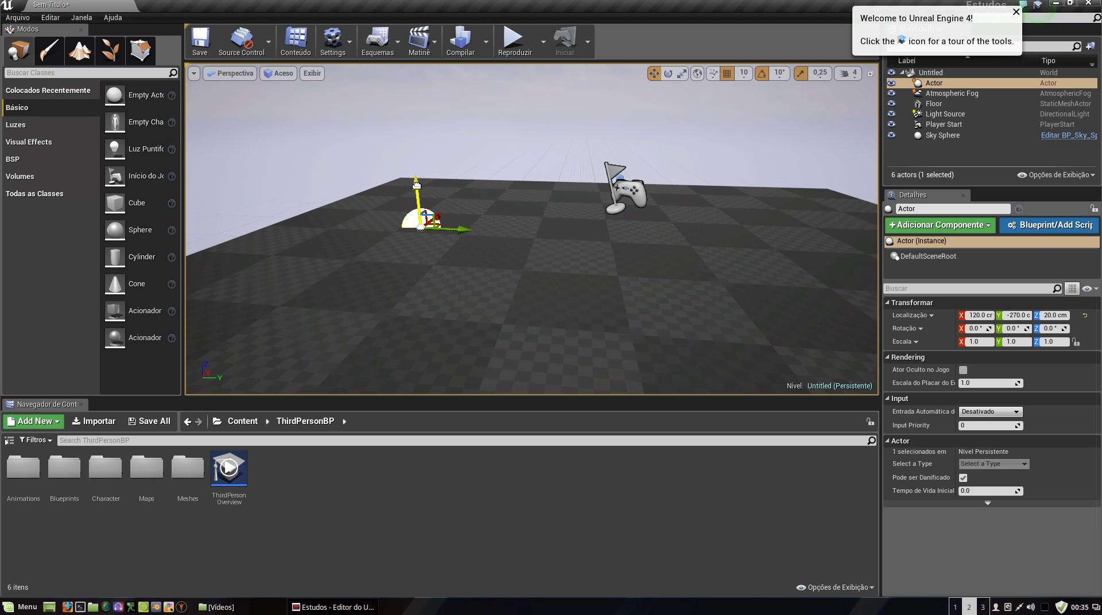
{"action": "left_click_drag", "start_coordinate": [415, 181], "coordinate": [408, 159]}
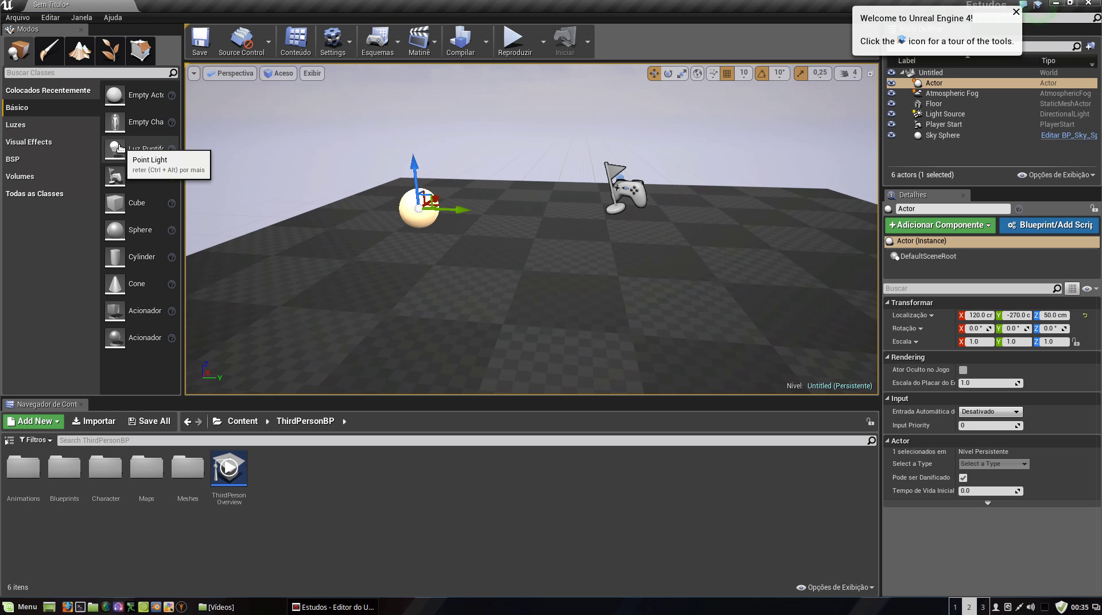
{"action": "mouse_move", "coordinate": [119, 148]}
{"action": "left_mouse_down"}
{"action": "mouse_move", "coordinate": [490, 226]}
{"action": "mouse_move", "coordinate": [526, 249]}
{"action": "left_mouse_up"}
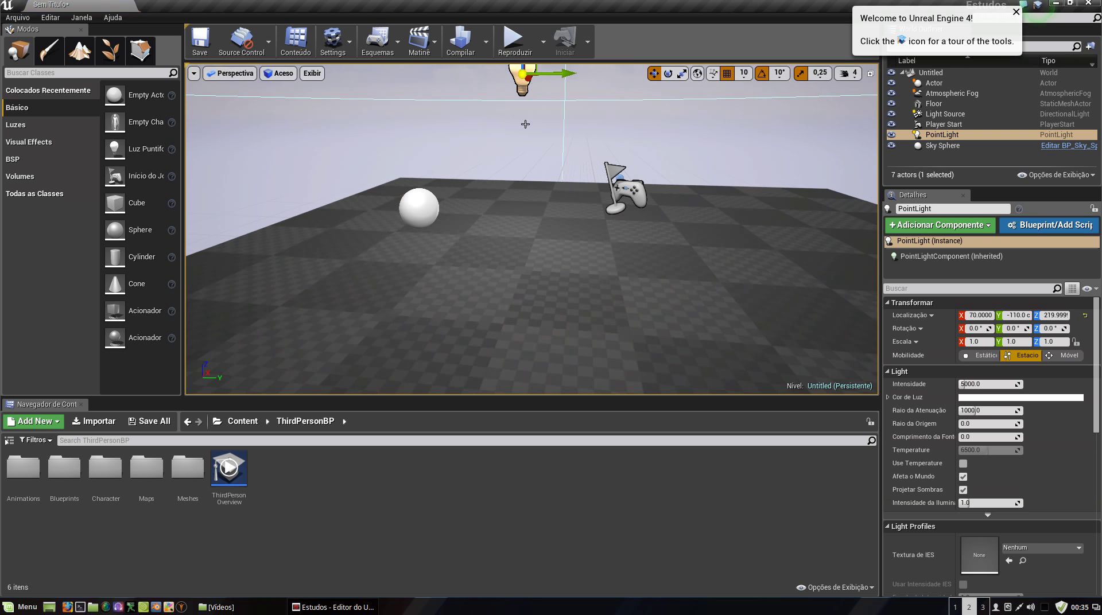
{"action": "right_click_drag", "start_coordinate": [525, 124], "coordinate": [531, 83]}
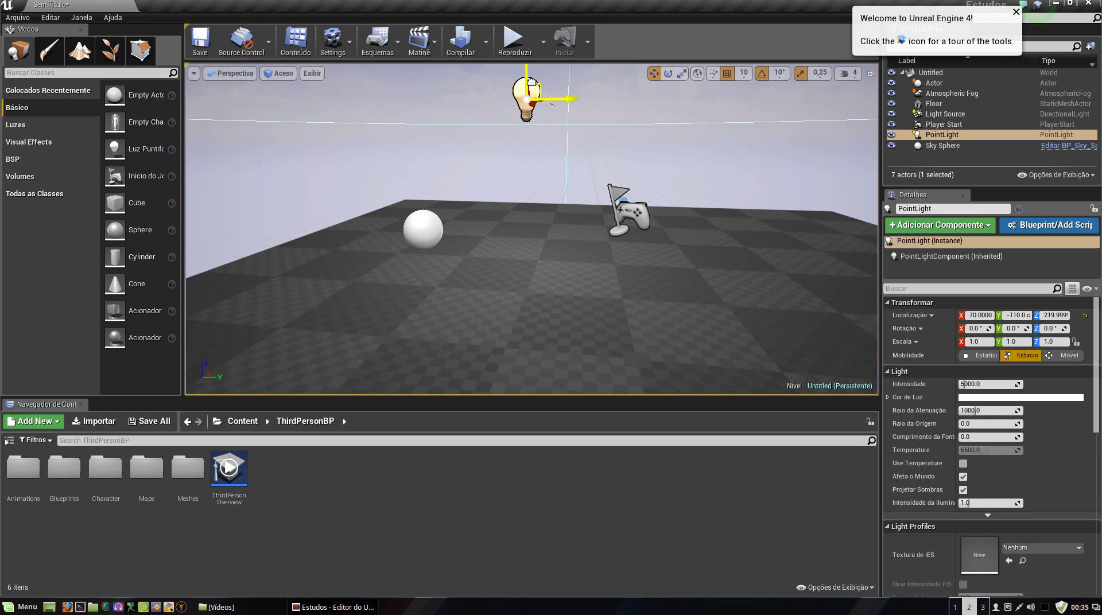
{"action": "left_click_drag", "start_coordinate": [532, 82], "coordinate": [535, 206]}
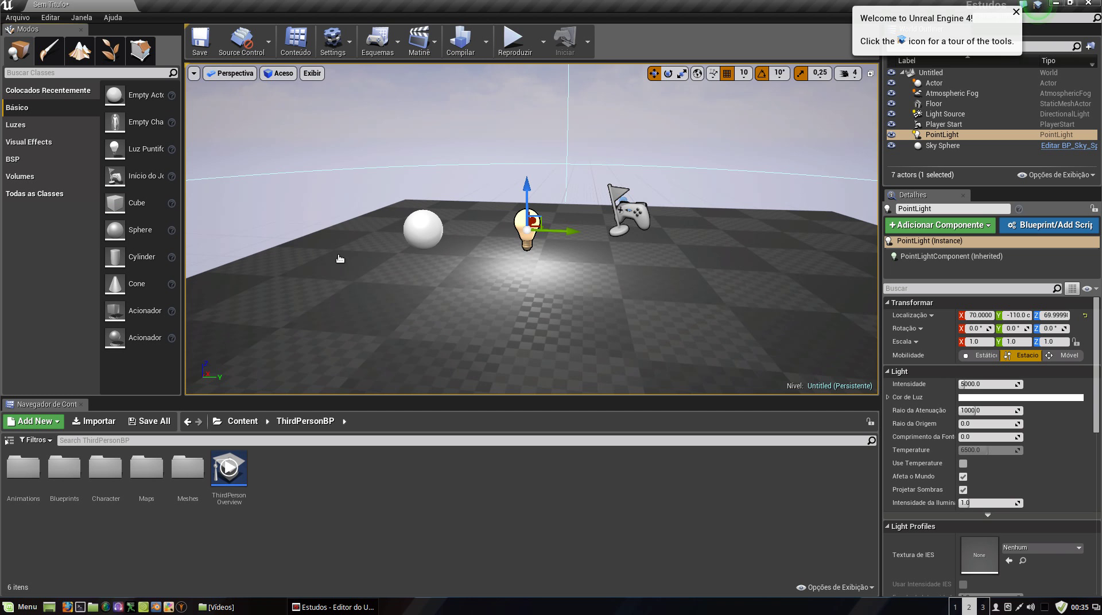
{"action": "mouse_move", "coordinate": [124, 202]}
{"action": "left_mouse_down"}
{"action": "mouse_move", "coordinate": [570, 298]}
{"action": "mouse_move", "coordinate": [651, 282]}
{"action": "left_mouse_up"}
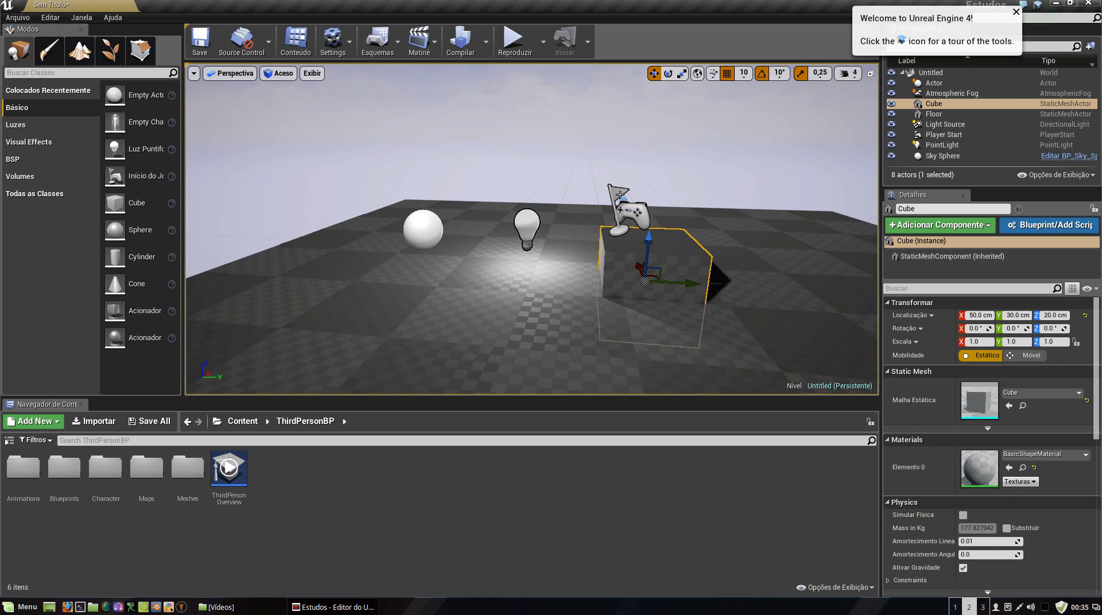
Raise the cube to 70 cm and add a cylinder at X -20, Y -280 beside the sphere.
{"action": "mouse_move", "coordinate": [652, 244]}
{"action": "left_mouse_down"}
{"action": "mouse_move", "coordinate": [692, 230]}
{"action": "mouse_move", "coordinate": [772, 244]}
{"action": "left_mouse_up"}
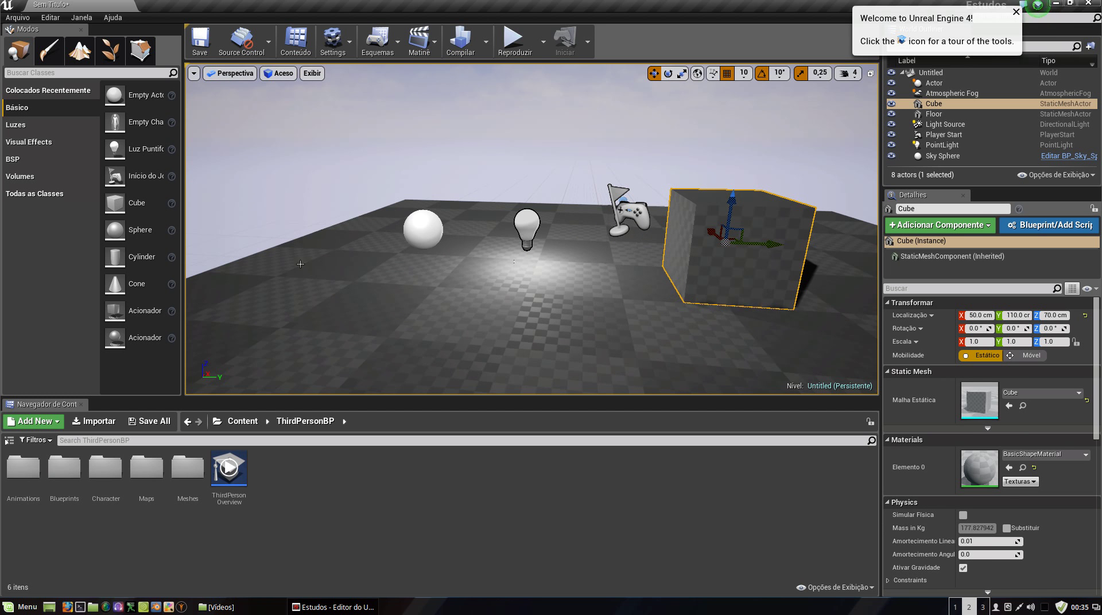
{"action": "mouse_move", "coordinate": [132, 263]}
{"action": "left_mouse_down"}
{"action": "mouse_move", "coordinate": [353, 244]}
{"action": "mouse_move", "coordinate": [342, 200]}
{"action": "left_mouse_up"}
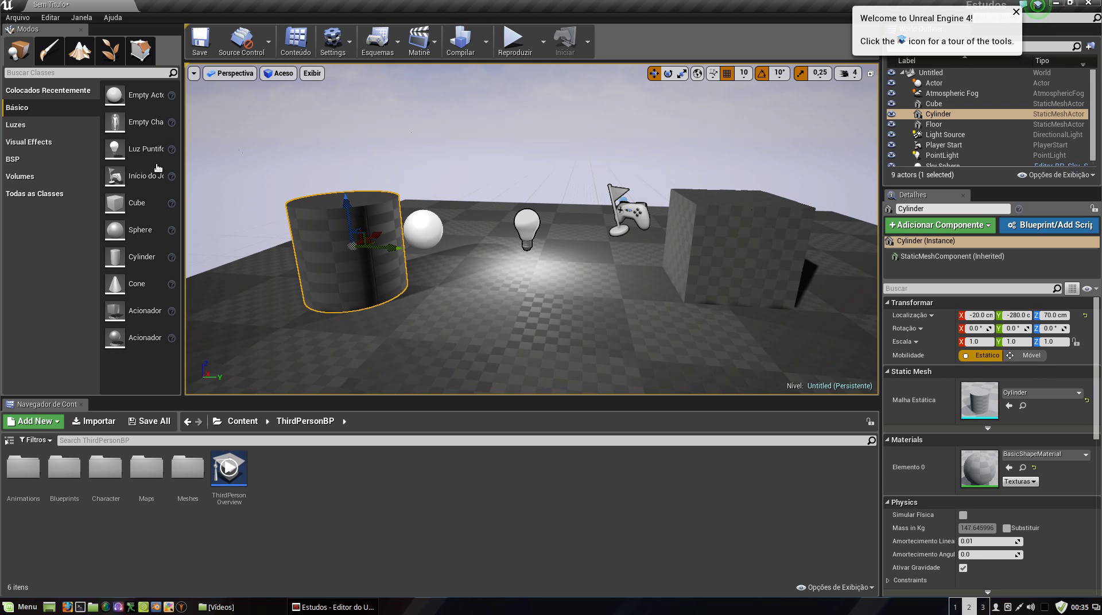
{"action": "left_click", "coordinate": [23, 125]}
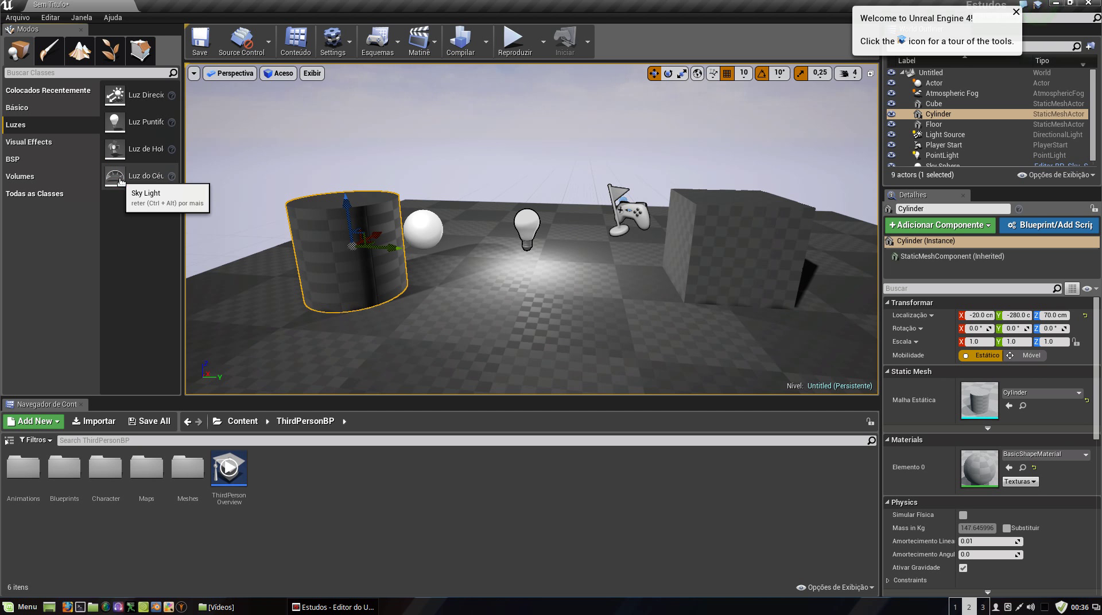
Add a sky light at X 390, Y -270, Z 280 cm to brighten the scene.
{"action": "left_click_drag", "start_coordinate": [121, 182], "coordinate": [473, 88]}
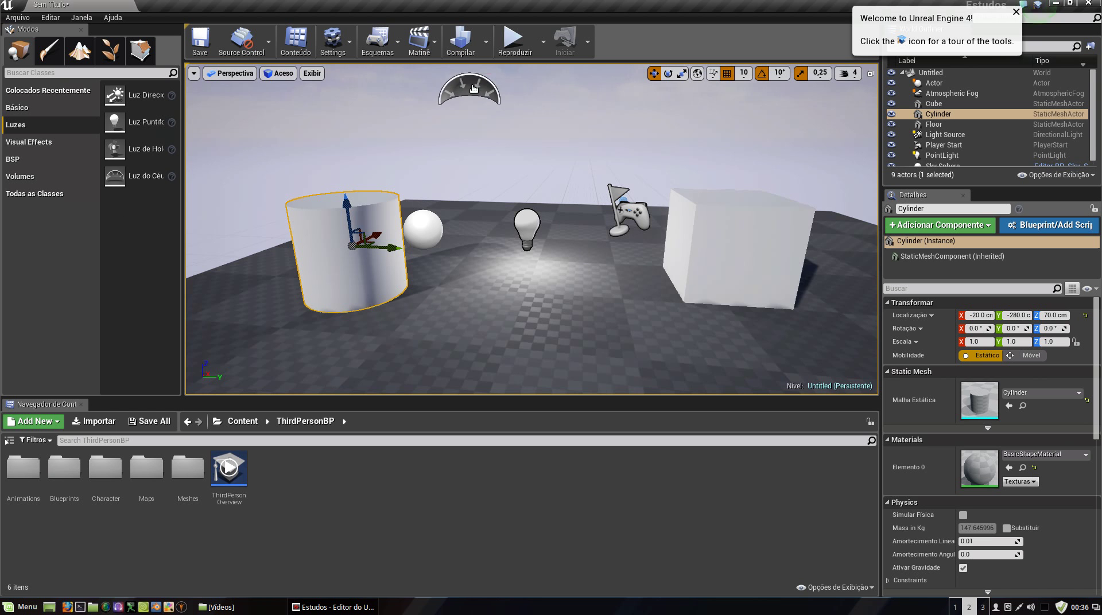
{"action": "left_click_drag", "start_coordinate": [474, 88], "coordinate": [474, 89]}
{"action": "scroll", "coordinate": [488, 98], "scroll_direction": "down", "scroll_amount": 2}
{"action": "scroll", "coordinate": [499, 105], "scroll_direction": "down", "scroll_amount": 2}
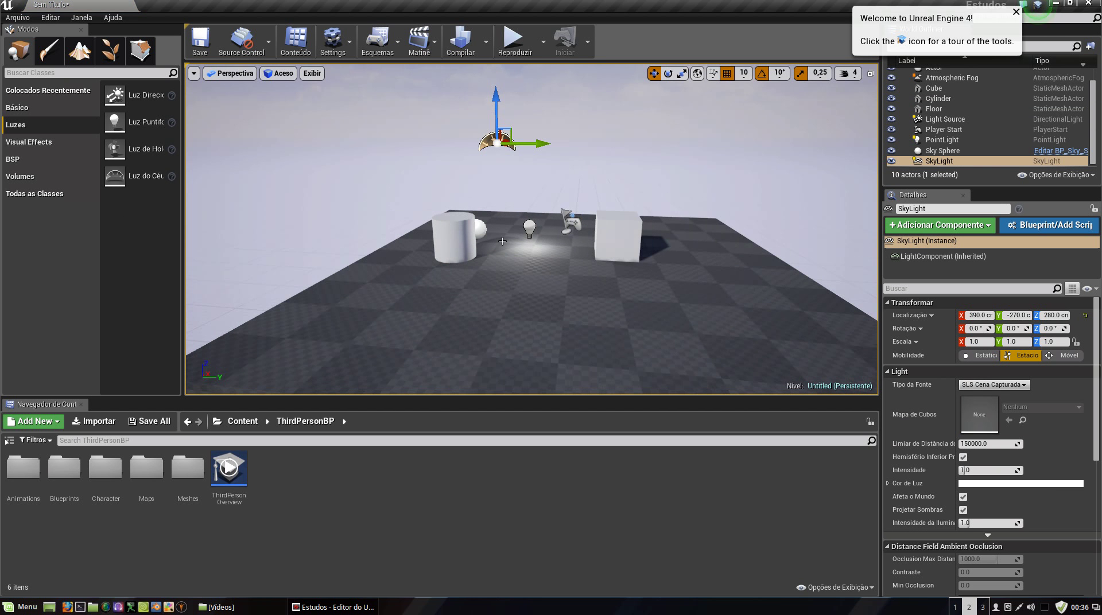
{"action": "scroll", "coordinate": [667, 243], "scroll_direction": "up", "scroll_amount": 3}
{"action": "scroll", "coordinate": [607, 234], "scroll_direction": "up", "scroll_amount": 2}
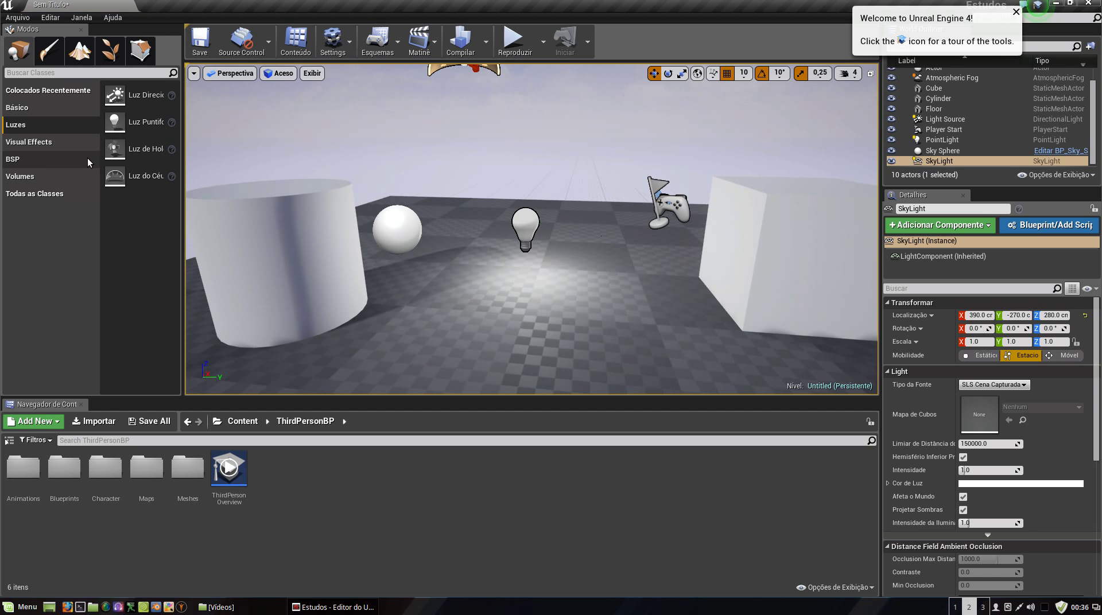
{"action": "left_click", "coordinate": [36, 142]}
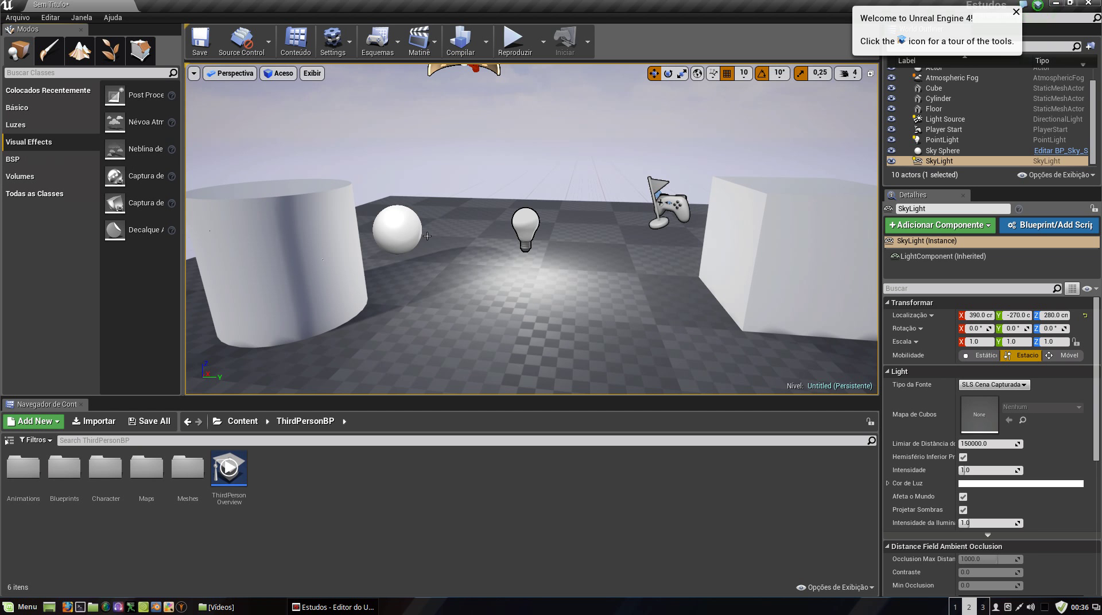
Add a second atmospheric fog actor at X 470, Y -340, Z 130 cm.
{"action": "mouse_move", "coordinate": [115, 122]}
{"action": "left_mouse_down"}
{"action": "mouse_move", "coordinate": [452, 156]}
{"action": "mouse_move", "coordinate": [448, 148]}
{"action": "left_mouse_up"}
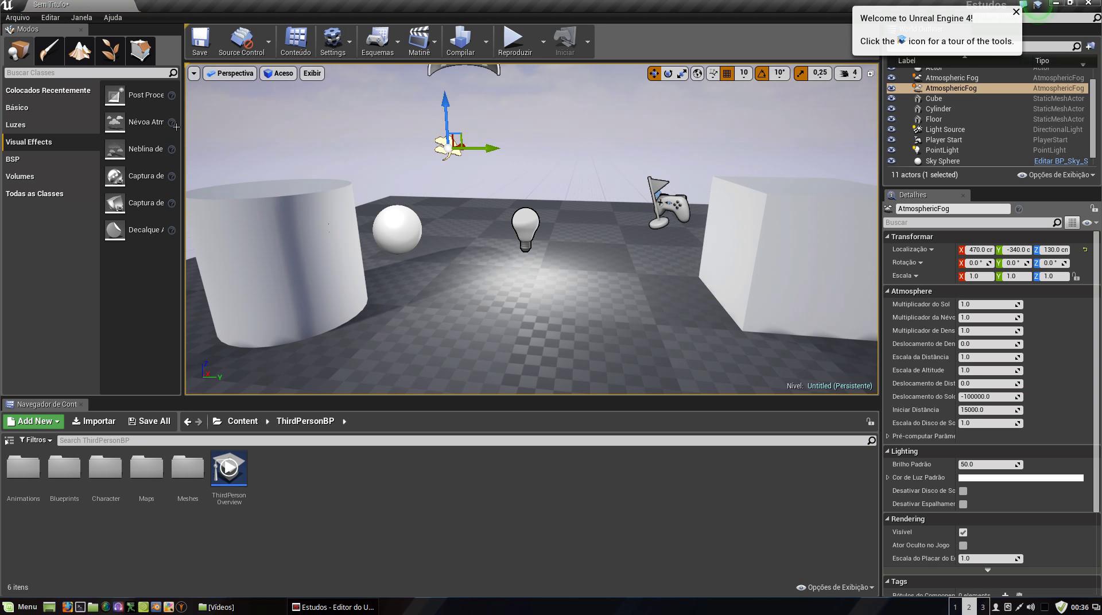
{"action": "left_click", "coordinate": [27, 177]}
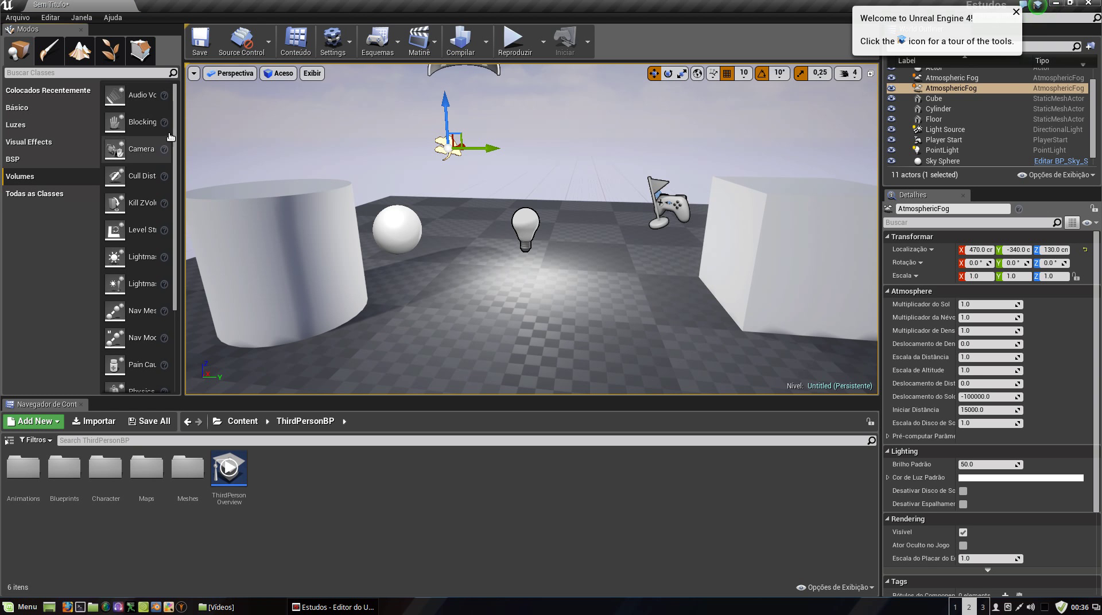
{"action": "left_click_drag", "start_coordinate": [174, 135], "coordinate": [187, 246]}
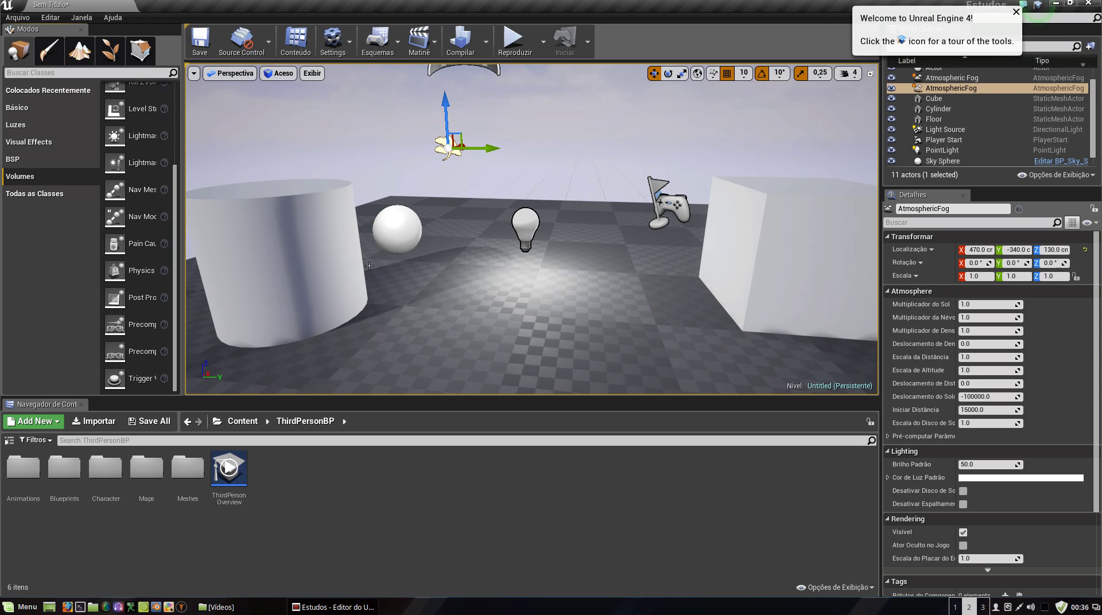
{"action": "scroll", "coordinate": [369, 266], "scroll_direction": "down", "scroll_amount": 5}
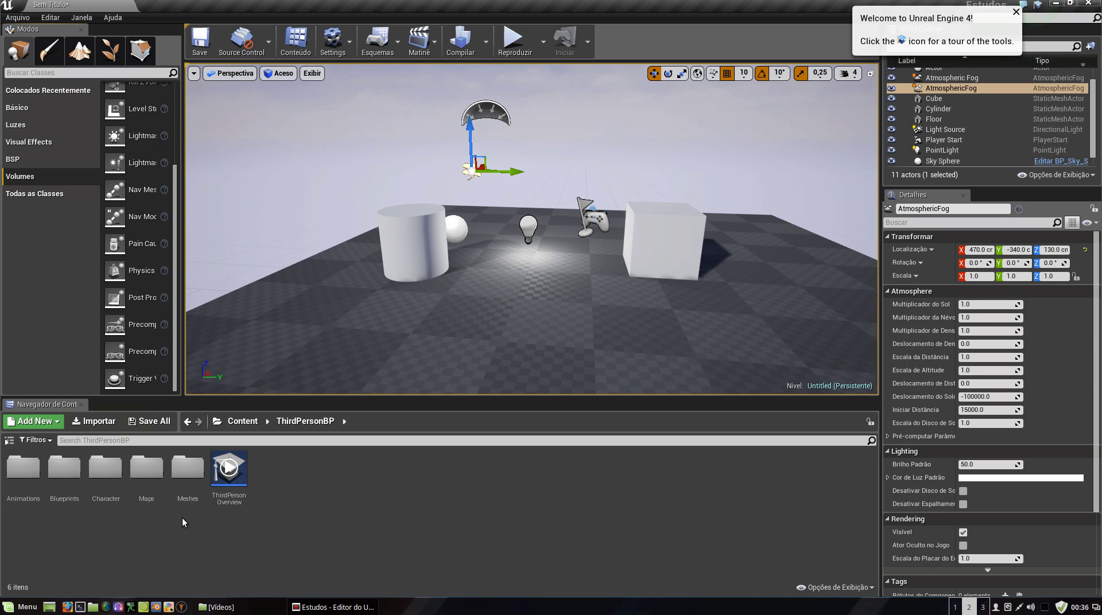
Place the linear staircase and ramp meshes from the Meshes folder in front of the cylinder.
{"action": "left_click", "coordinate": [191, 479]}
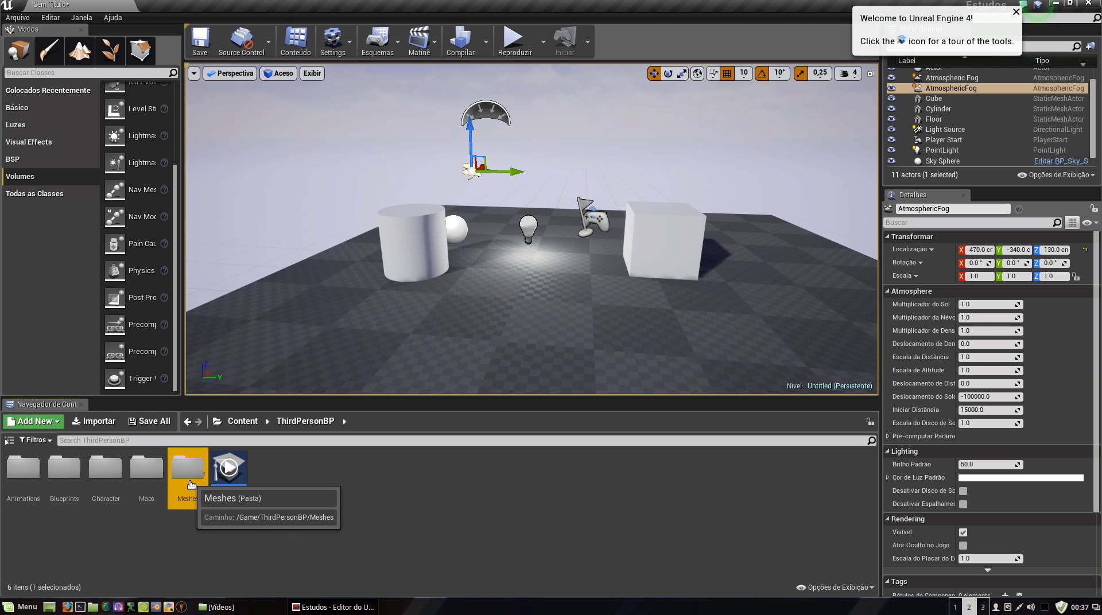
{"action": "double_click", "coordinate": [190, 479]}
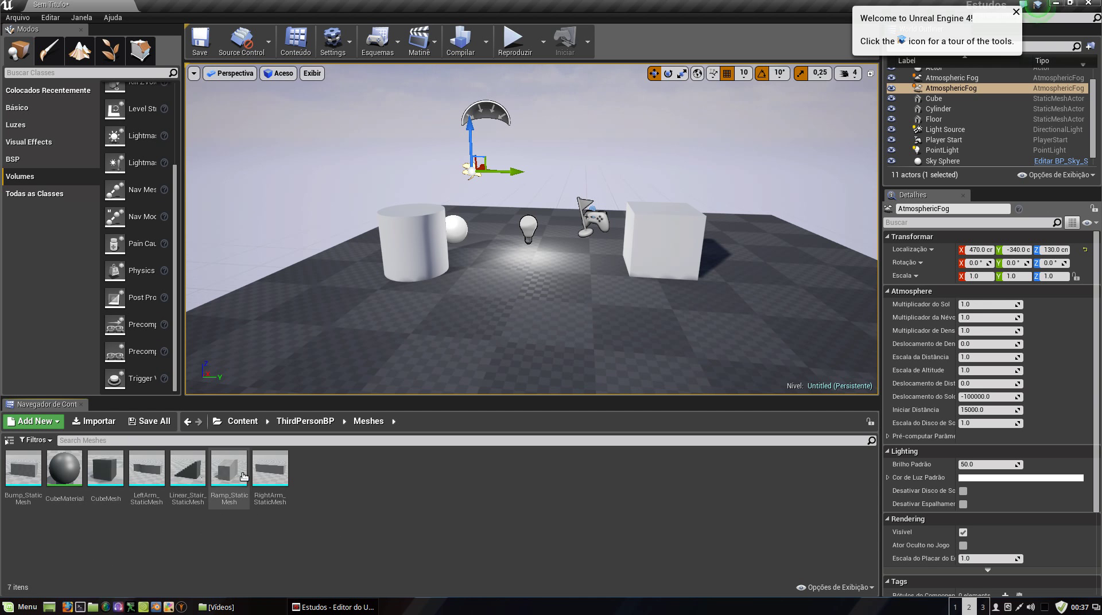
{"action": "left_click_drag", "start_coordinate": [184, 477], "coordinate": [490, 330]}
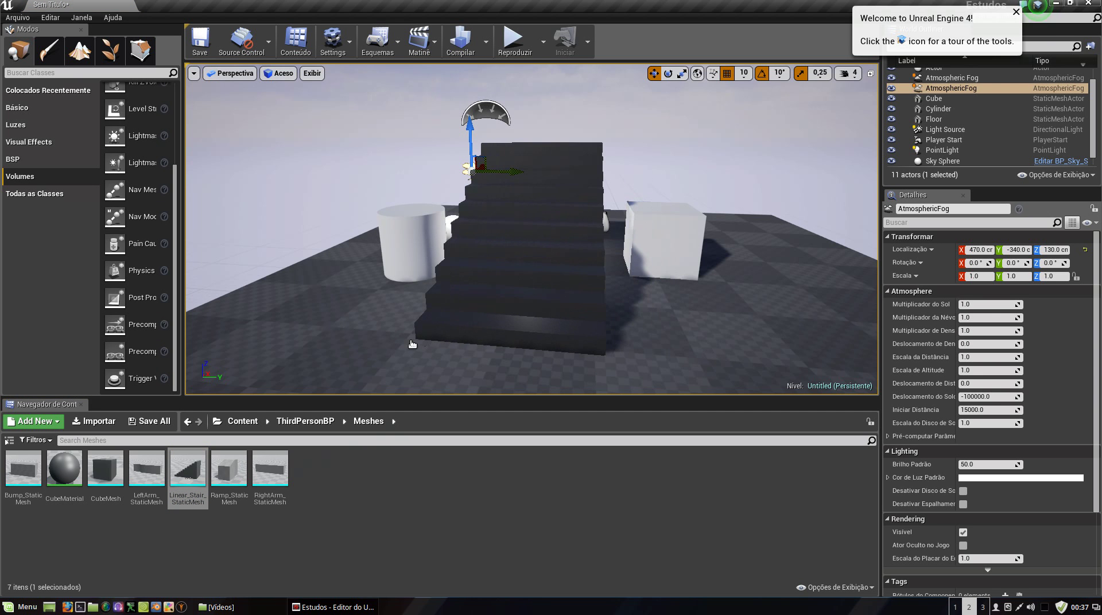
{"action": "left_click_drag", "start_coordinate": [490, 331], "coordinate": [412, 341]}
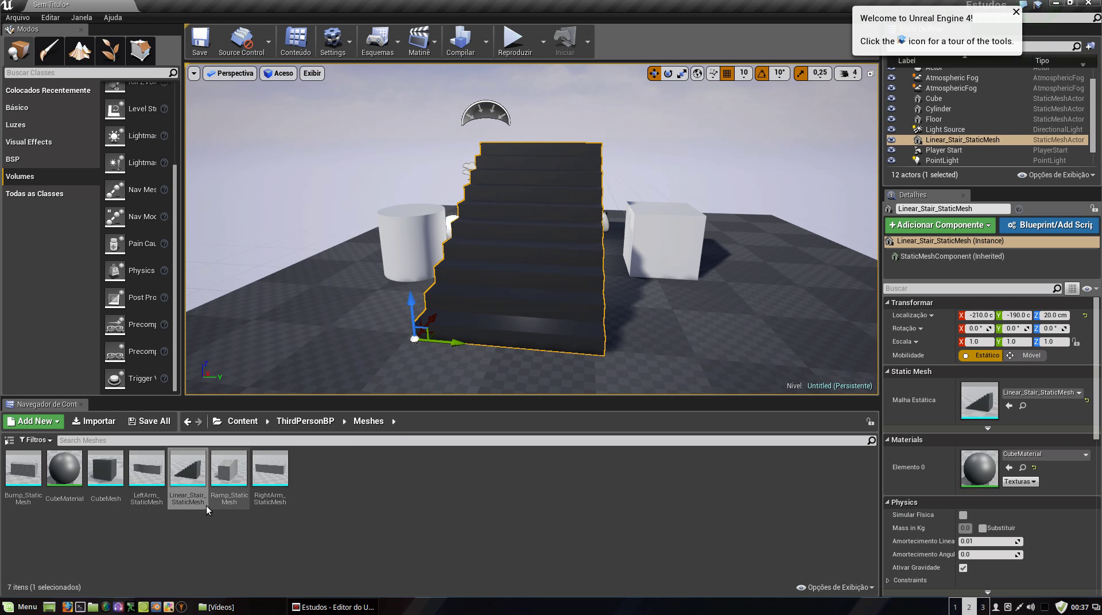
{"action": "left_click_drag", "start_coordinate": [236, 503], "coordinate": [321, 343]}
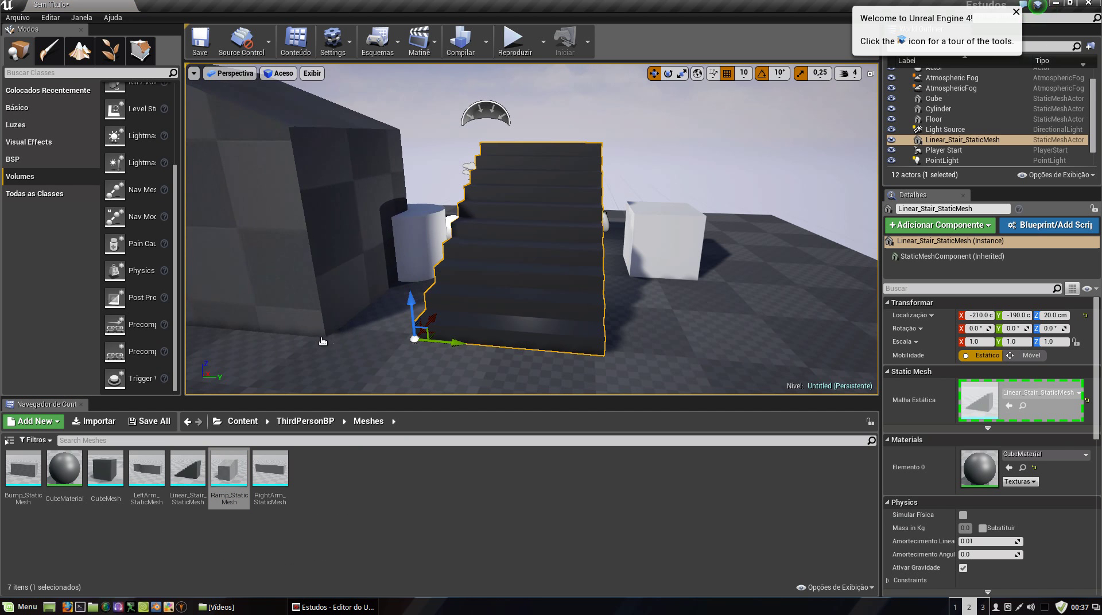
{"action": "scroll", "coordinate": [319, 327], "scroll_direction": "down", "scroll_amount": 6}
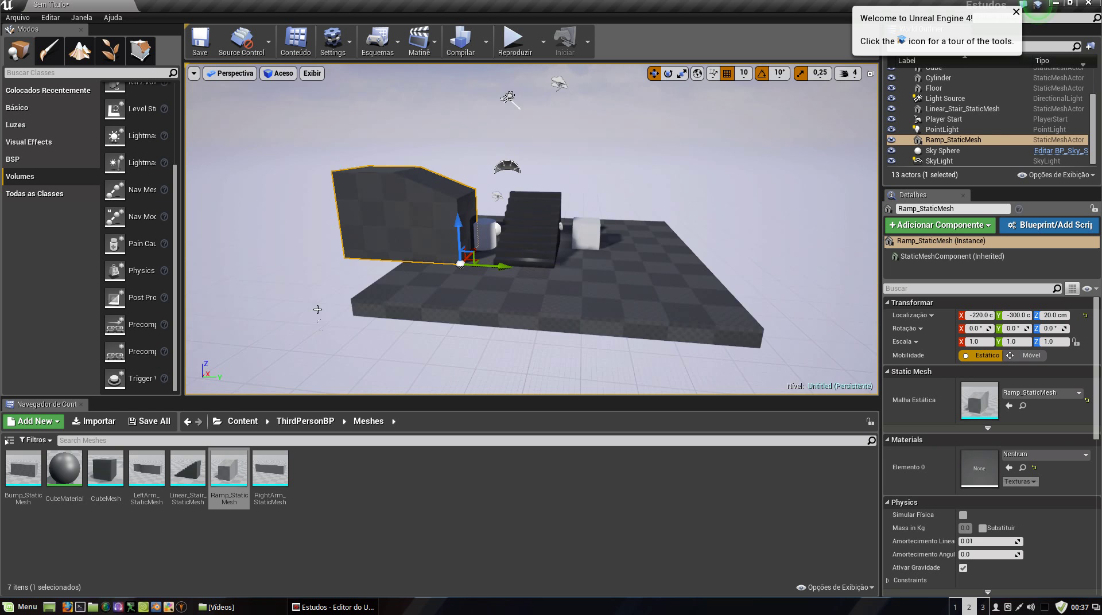
{"action": "scroll", "coordinate": [317, 309], "scroll_direction": "up", "scroll_amount": 2}
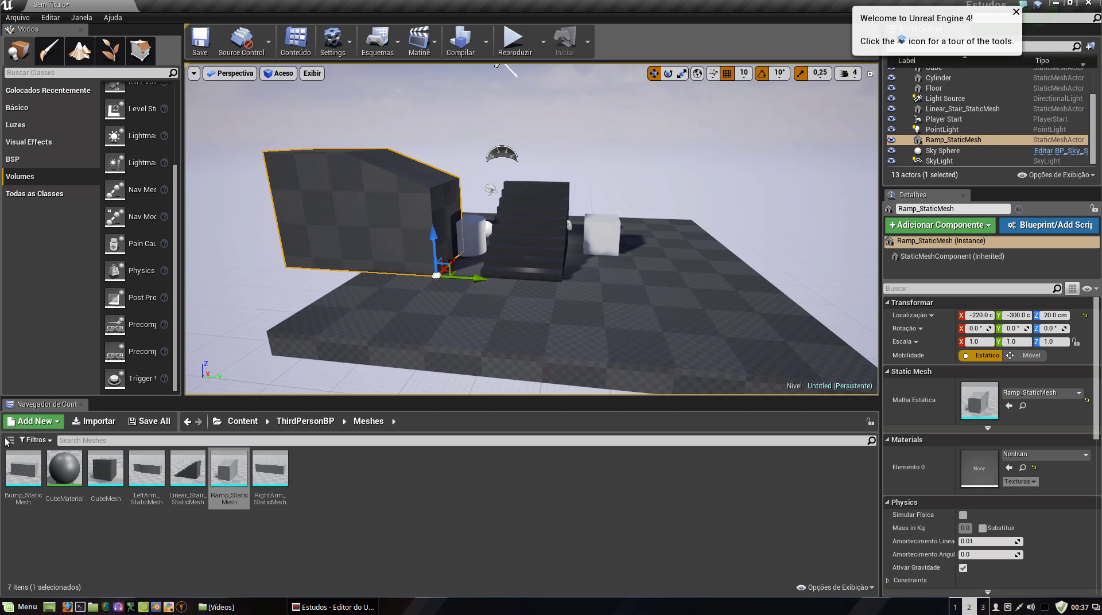
Show the StarterContent > Architecture assets in the Content Browser.
{"action": "left_click", "coordinate": [9, 441]}
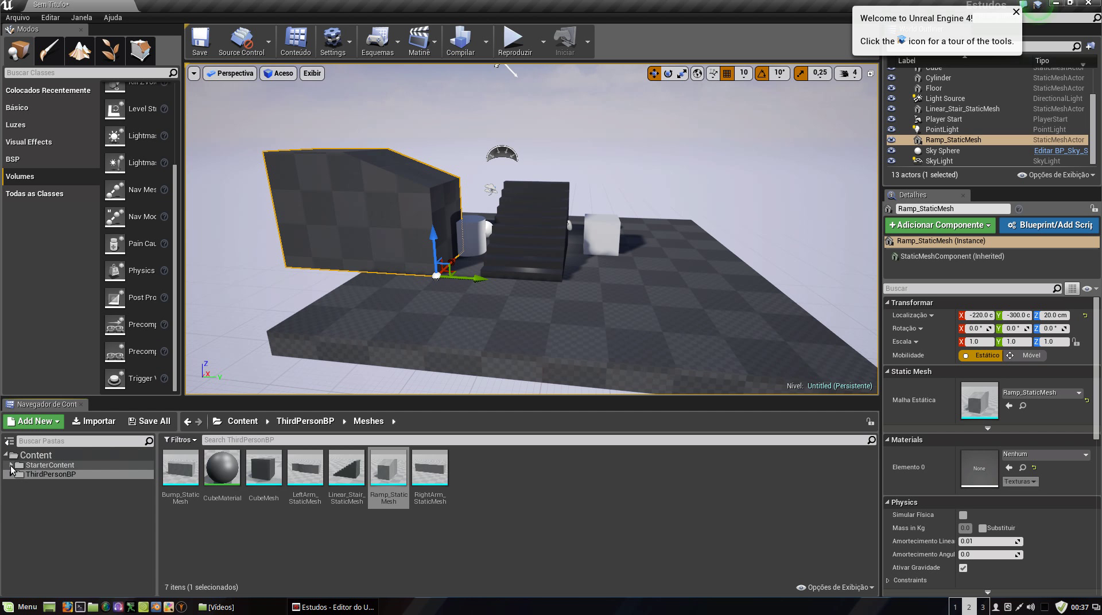
{"action": "left_click", "coordinate": [11, 465]}
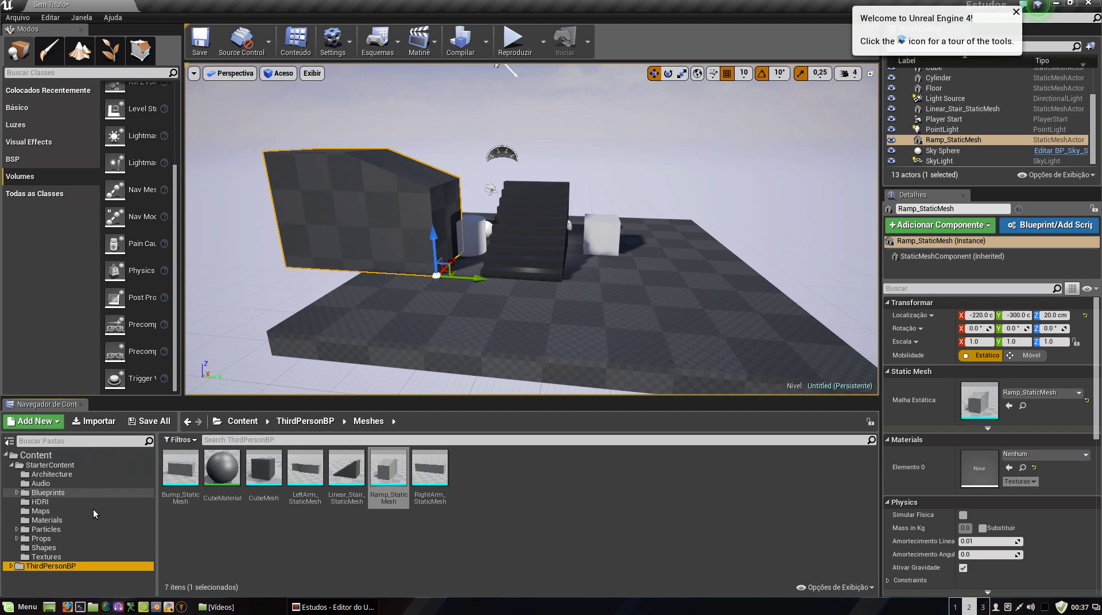
{"action": "left_click", "coordinate": [44, 475]}
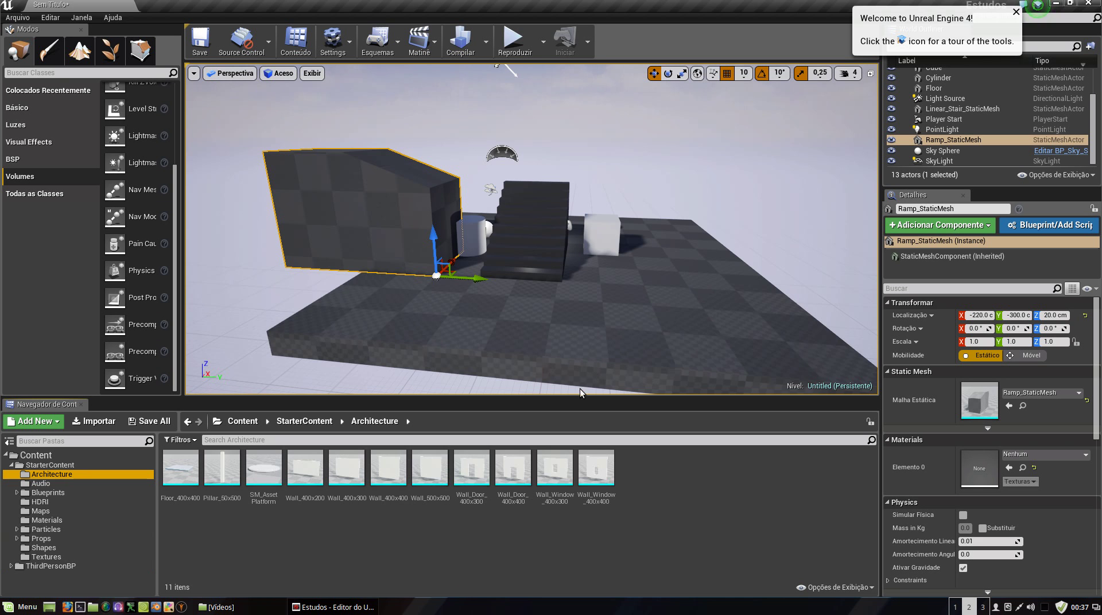
Place Wall_Door_400x300, Wall_Window_400x300 and SM_AssetPlatform on the floor.
{"action": "scroll", "coordinate": [572, 345], "scroll_direction": "down", "scroll_amount": 3}
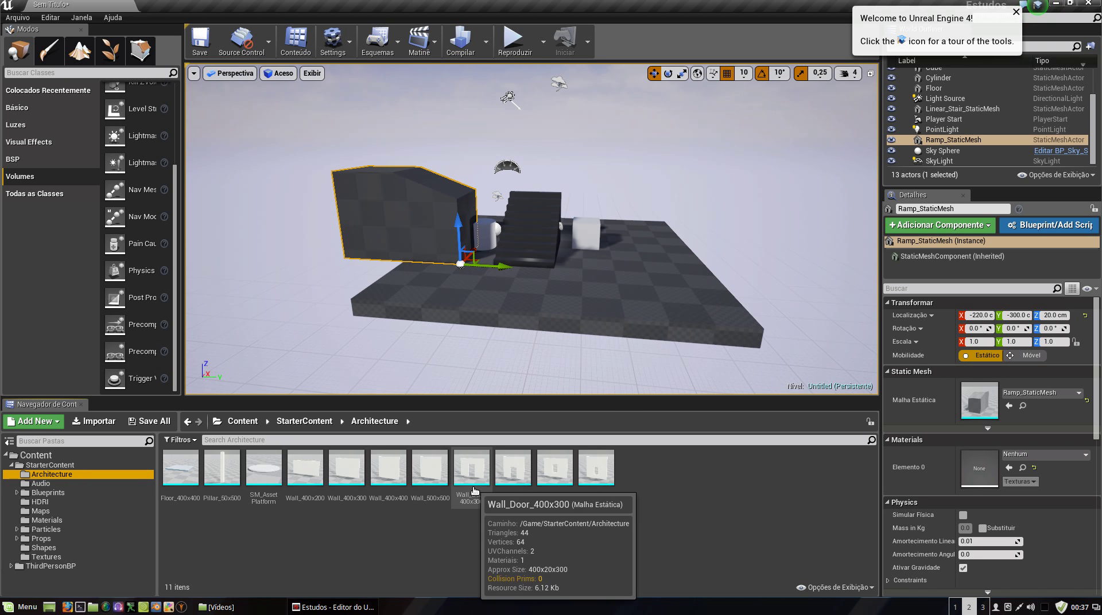
{"action": "left_click_drag", "start_coordinate": [474, 490], "coordinate": [625, 290]}
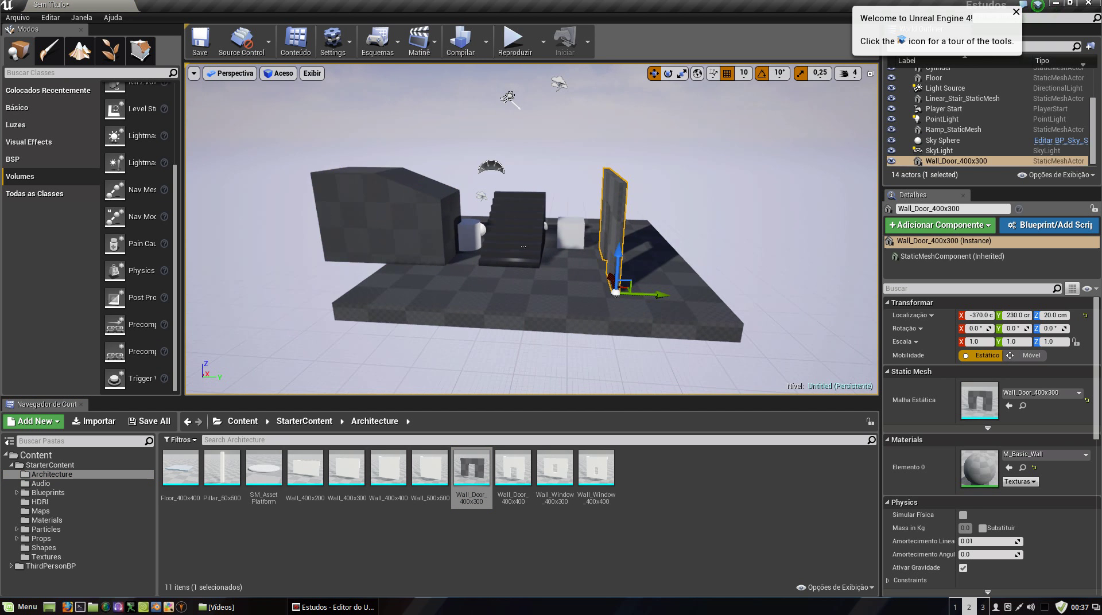
{"action": "right_click_drag", "start_coordinate": [523, 247], "coordinate": [298, 67]}
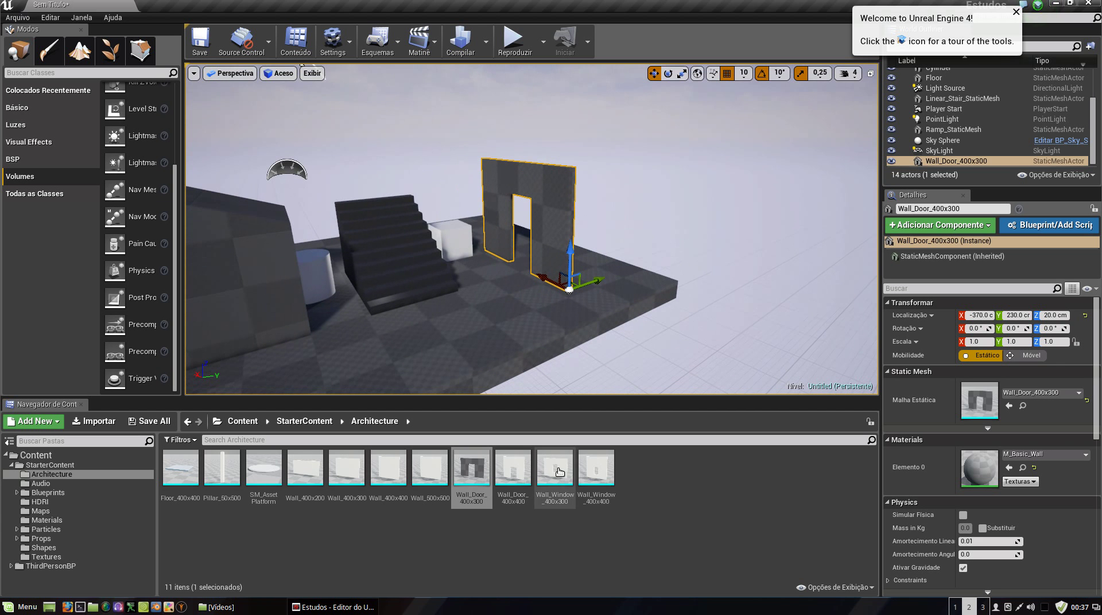
{"action": "left_click_drag", "start_coordinate": [559, 472], "coordinate": [541, 339]}
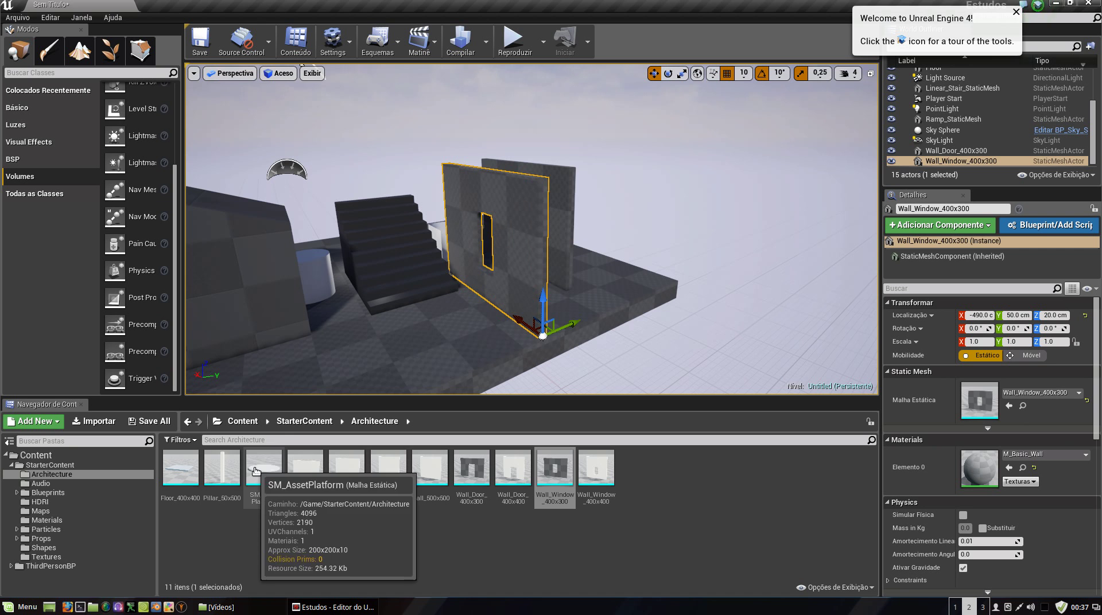
{"action": "left_click_drag", "start_coordinate": [256, 471], "coordinate": [389, 348]}
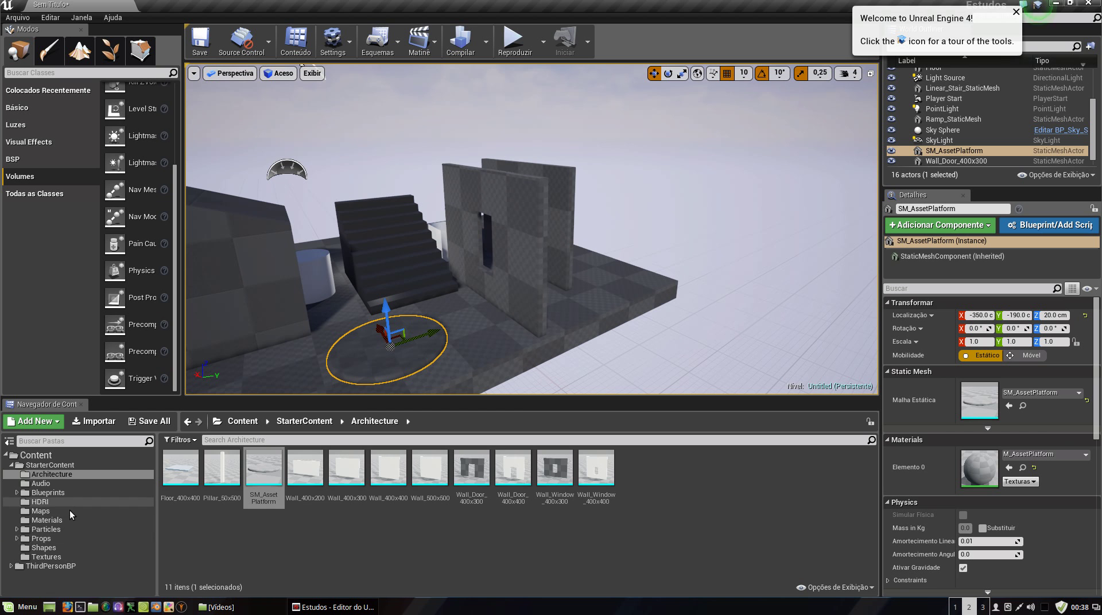
{"action": "left_click", "coordinate": [43, 549]}
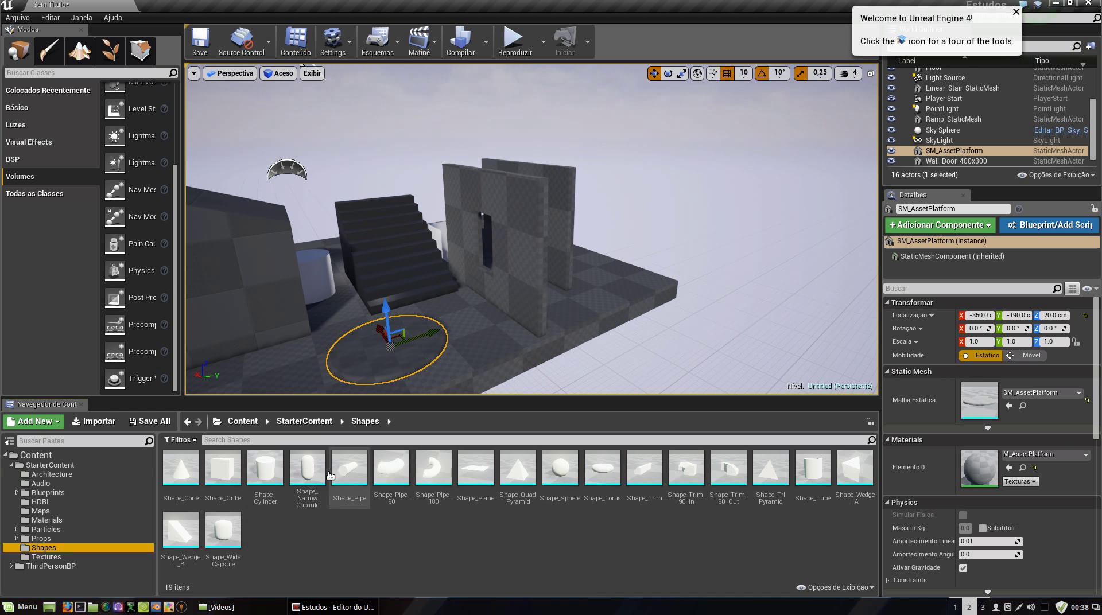
Place Shape_Narrow_Capsule and a raised Shape_Trim_90_Out in the level.
{"action": "left_click_drag", "start_coordinate": [330, 475], "coordinate": [306, 373]}
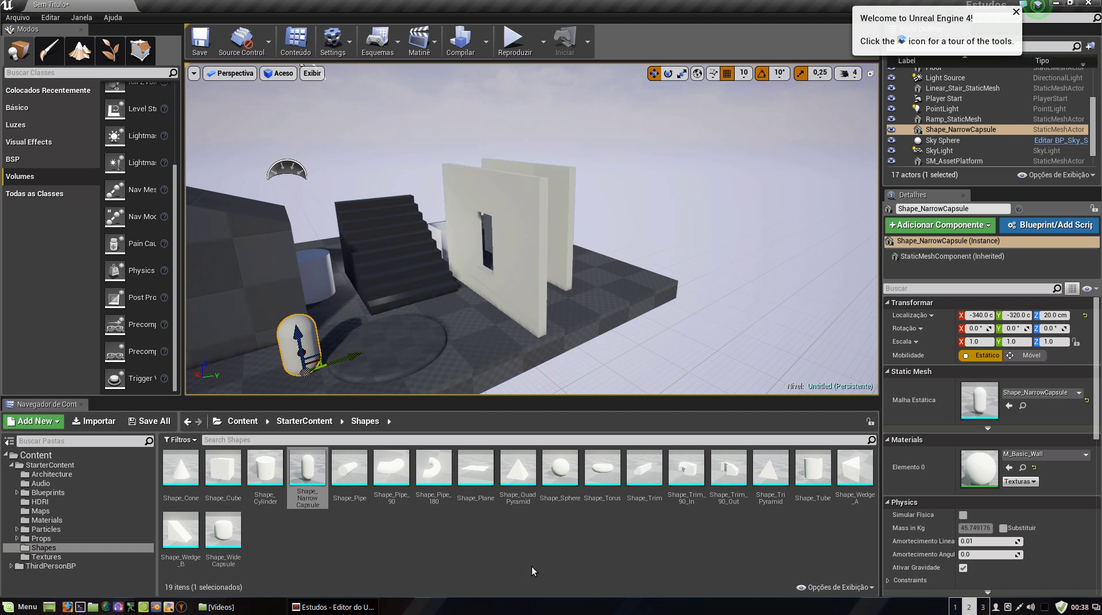
{"action": "left_click_drag", "start_coordinate": [728, 470], "coordinate": [489, 330]}
{"action": "mouse_move", "coordinate": [480, 287]}
{"action": "left_mouse_down"}
{"action": "mouse_move", "coordinate": [481, 257]}
{"action": "mouse_move", "coordinate": [474, 297]}
{"action": "left_mouse_up"}
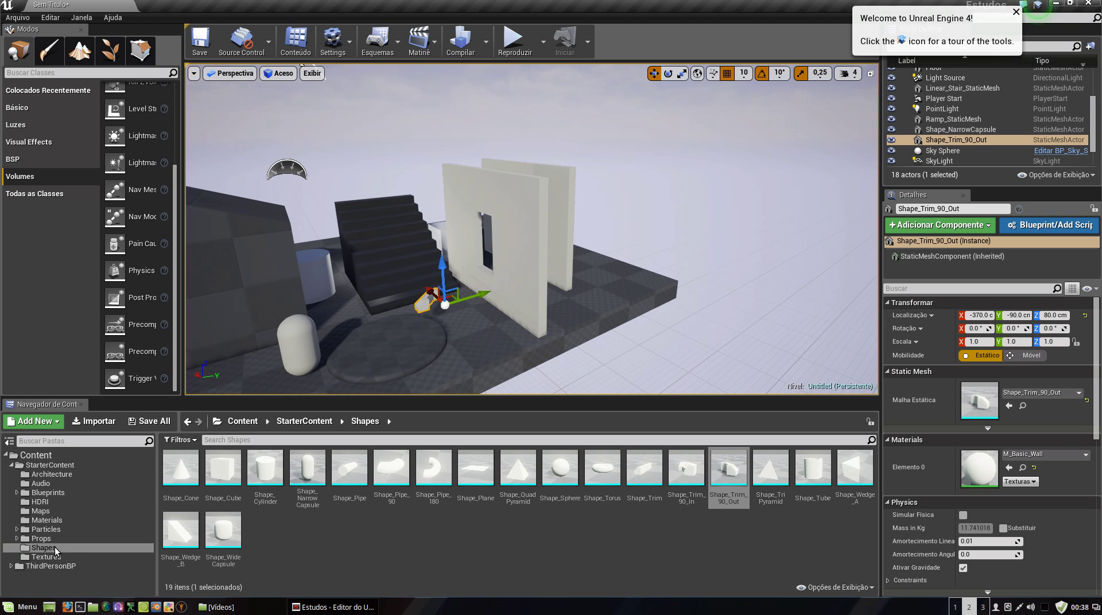
{"action": "left_click", "coordinate": [42, 539]}
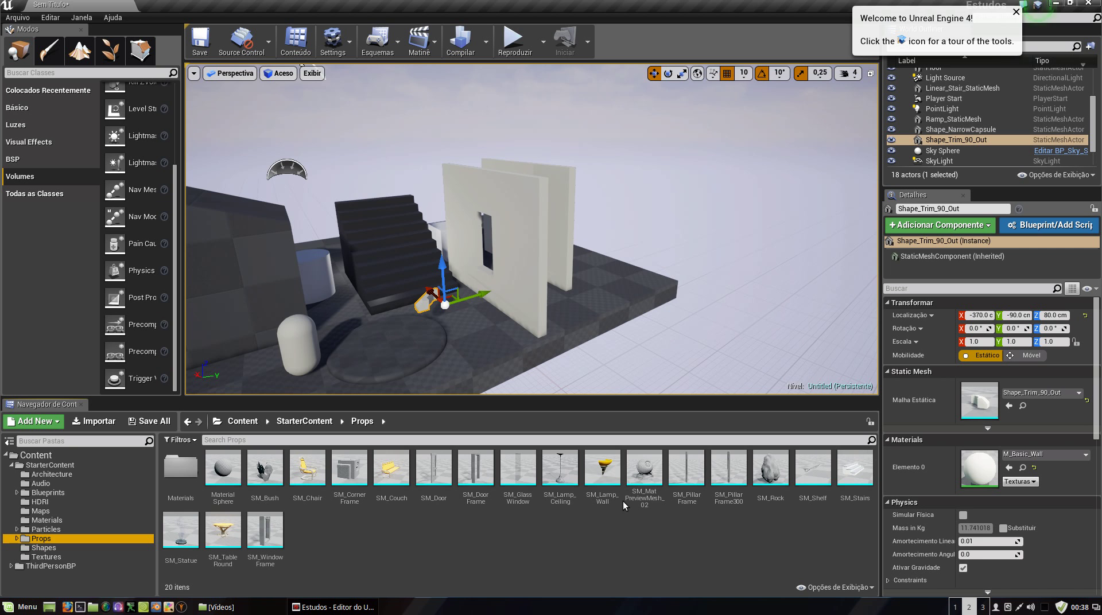
Place the SM_Couch prop in the level beside the floor.
{"action": "scroll", "coordinate": [443, 330], "scroll_direction": "down", "scroll_amount": 3}
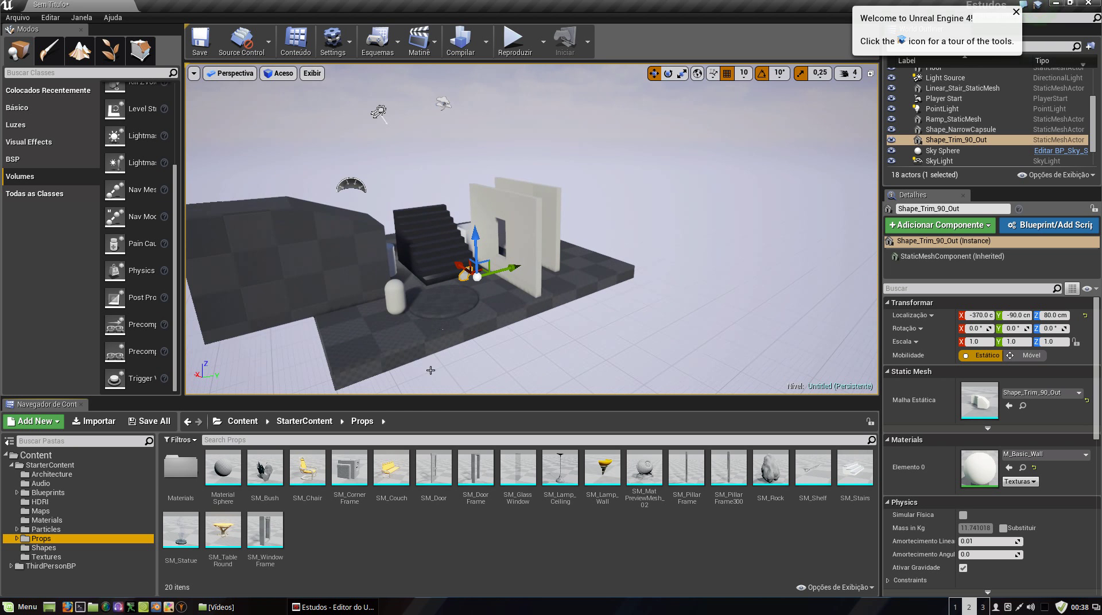
{"action": "left_click", "coordinate": [391, 468]}
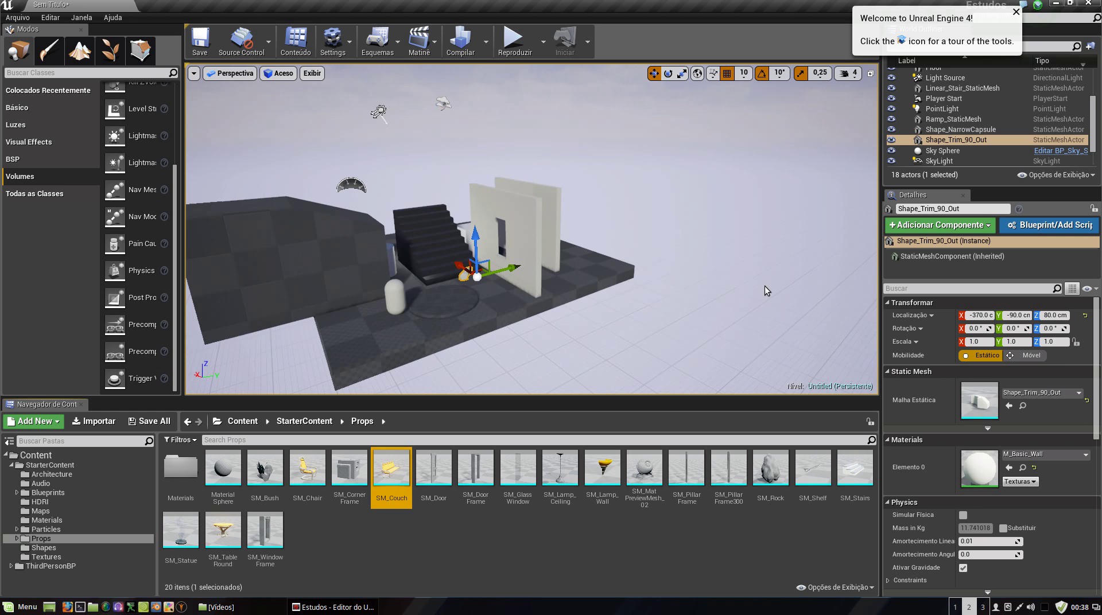
{"action": "left_click_drag", "start_coordinate": [391, 467], "coordinate": [717, 298]}
{"action": "scroll", "coordinate": [717, 298], "scroll_direction": "down", "scroll_amount": 3}
{"action": "scroll", "coordinate": [644, 199], "scroll_direction": "up", "scroll_amount": 3}
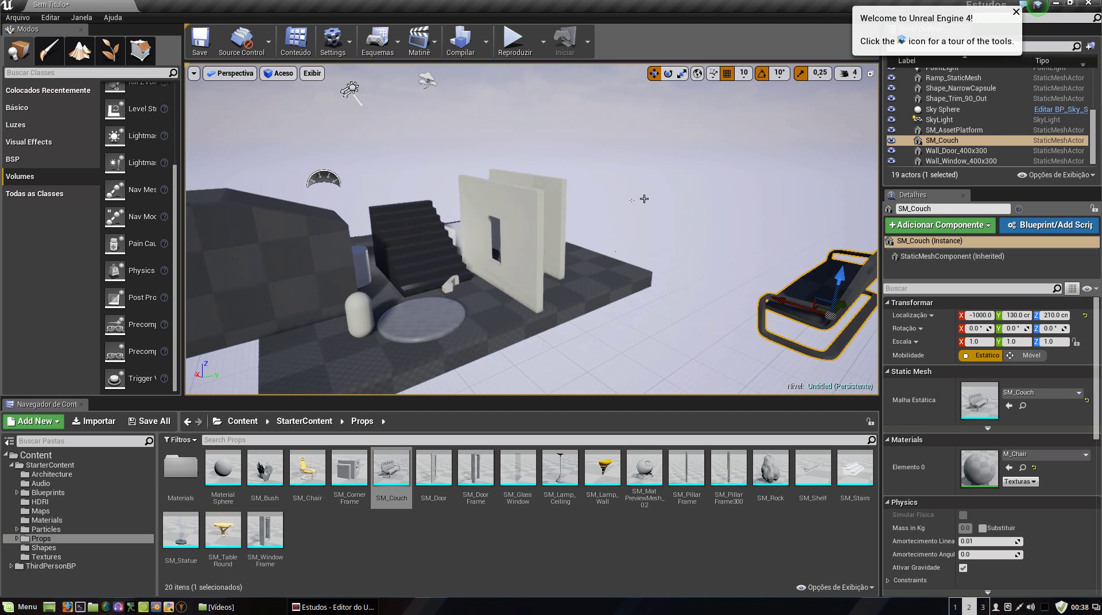
{"action": "right_click_drag", "start_coordinate": [644, 198], "coordinate": [471, 203]}
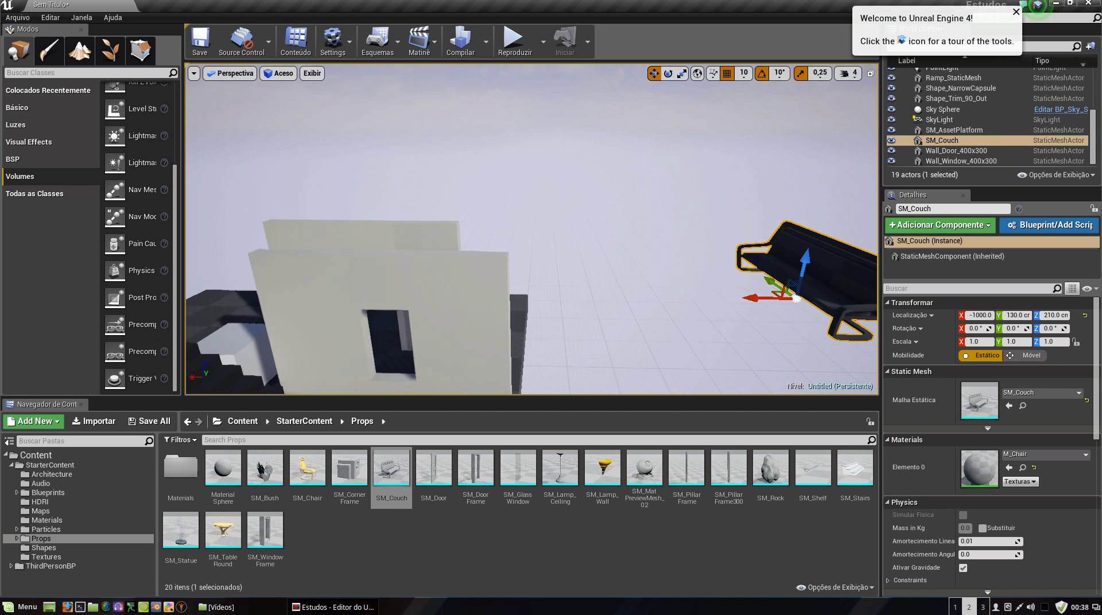
{"action": "right_click_drag", "start_coordinate": [533, 217], "coordinate": [674, 230]}
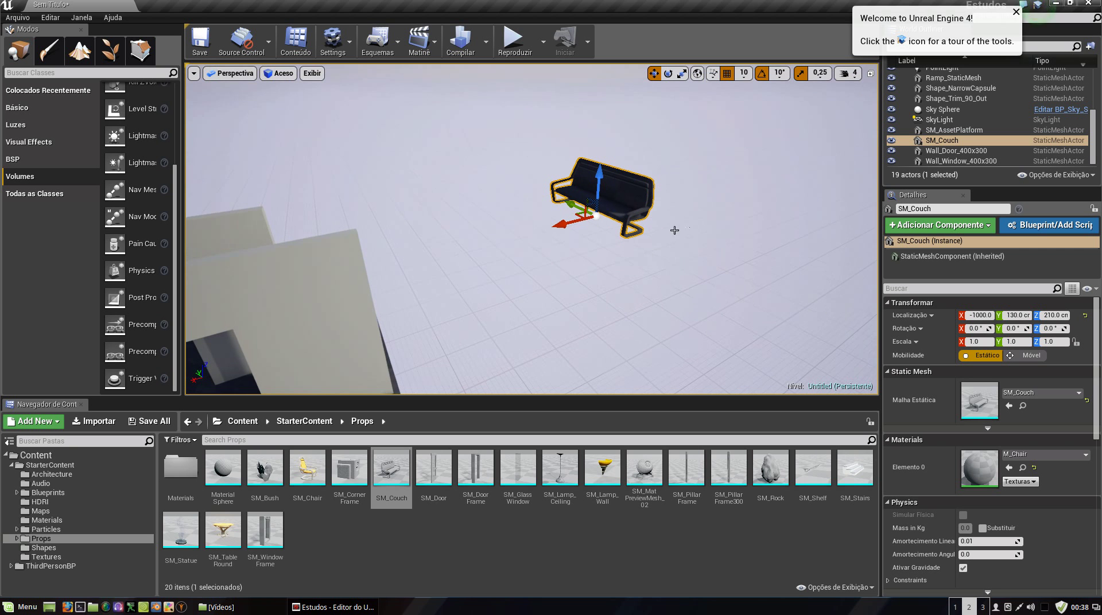
Place the SM_TableRound prop at Z 160 cm and frame the view on it.
{"action": "left_click", "coordinate": [234, 546]}
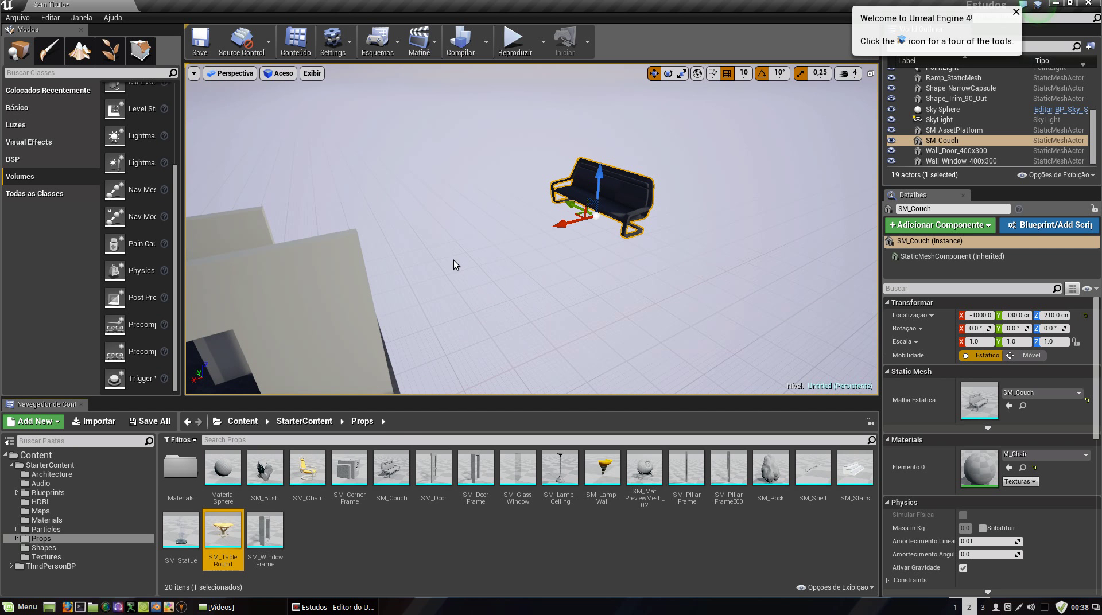
{"action": "mouse_move", "coordinate": [453, 260]}
{"action": "left_mouse_down"}
{"action": "mouse_move", "coordinate": [430, 261]}
{"action": "mouse_move", "coordinate": [421, 326]}
{"action": "left_mouse_up"}
{"action": "key", "text": "f"}
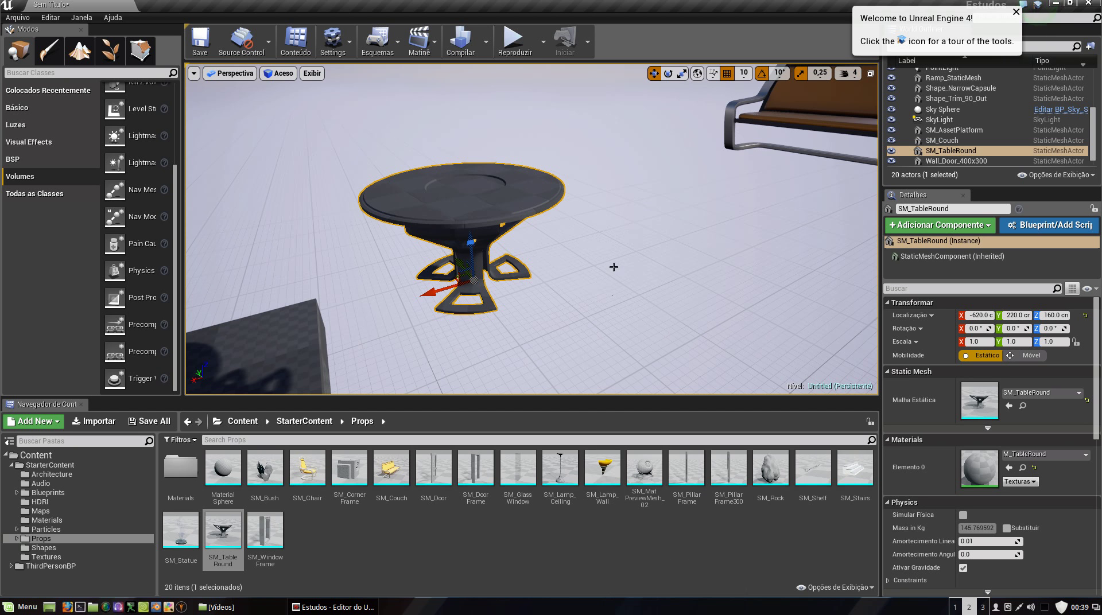
{"action": "right_click", "coordinate": [608, 180]}
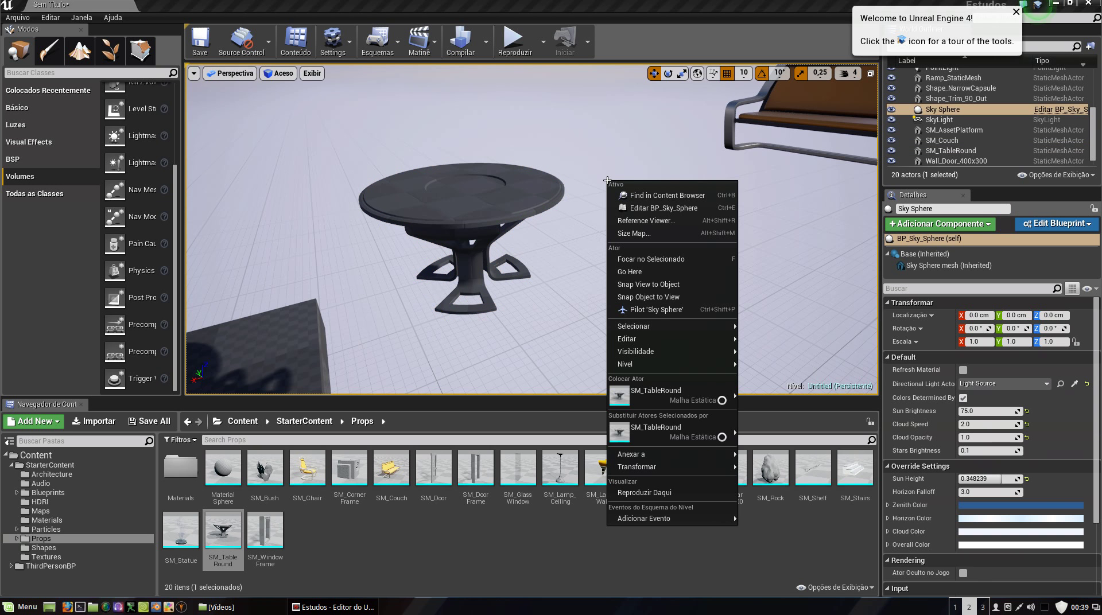
{"action": "mouse_move", "coordinate": [637, 326]}
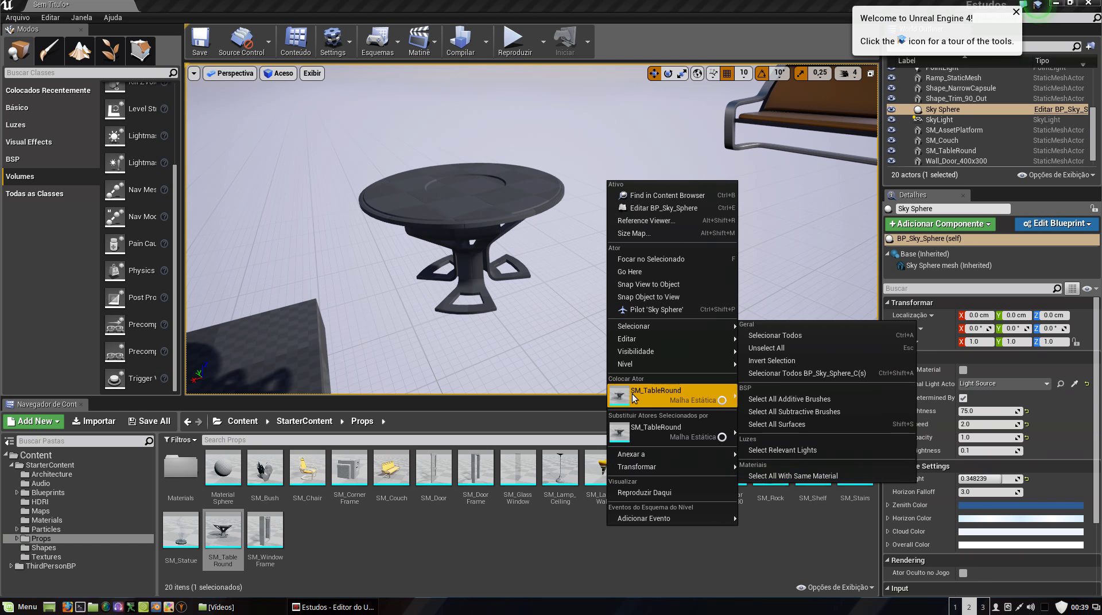
{"action": "mouse_move", "coordinate": [634, 394]}
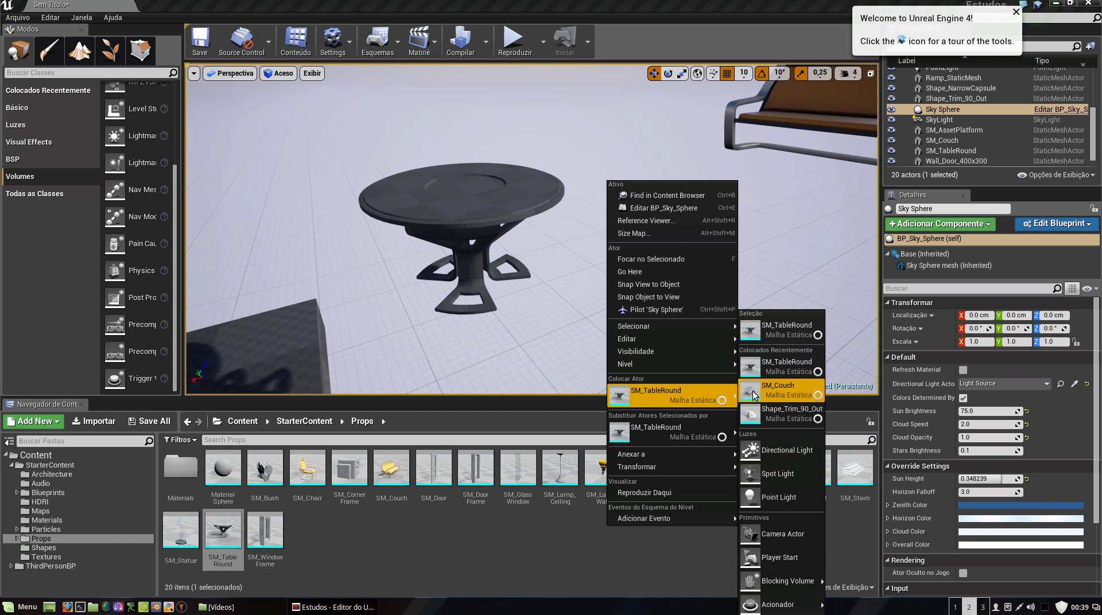
{"action": "mouse_move", "coordinate": [781, 604]}
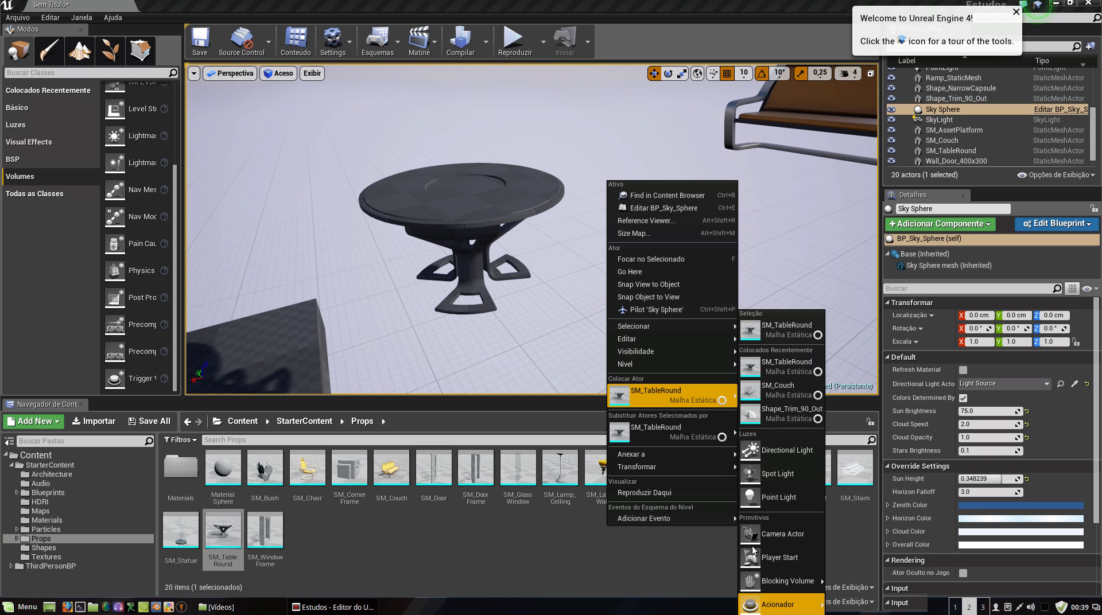
{"action": "mouse_move", "coordinate": [746, 606]}
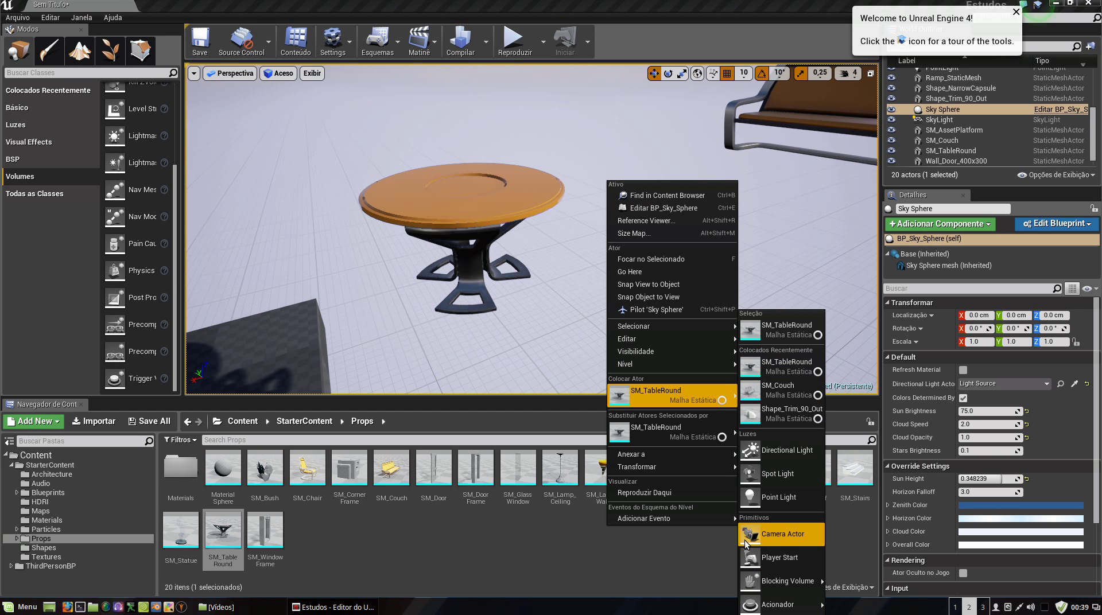
{"action": "scroll", "coordinate": [473, 252], "scroll_direction": "down", "scroll_amount": 5}
{"action": "scroll", "coordinate": [487, 233], "scroll_direction": "down", "scroll_amount": 3}
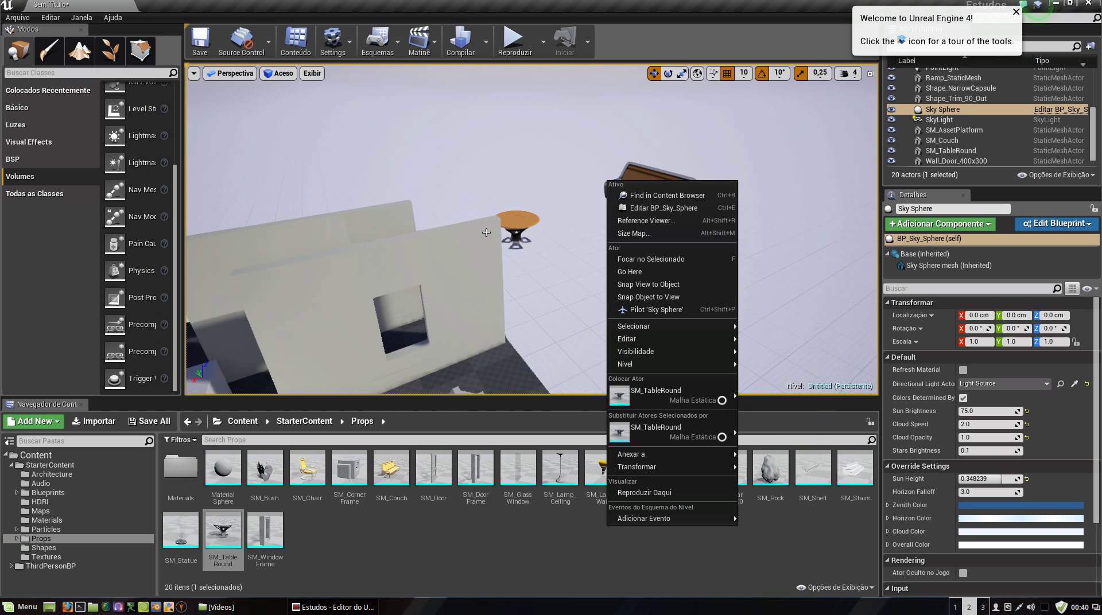
{"action": "scroll", "coordinate": [487, 233], "scroll_direction": "down", "scroll_amount": 3}
{"action": "left_click", "coordinate": [534, 188]}
{"action": "scroll", "coordinate": [600, 209], "scroll_direction": "up", "scroll_amount": 2}
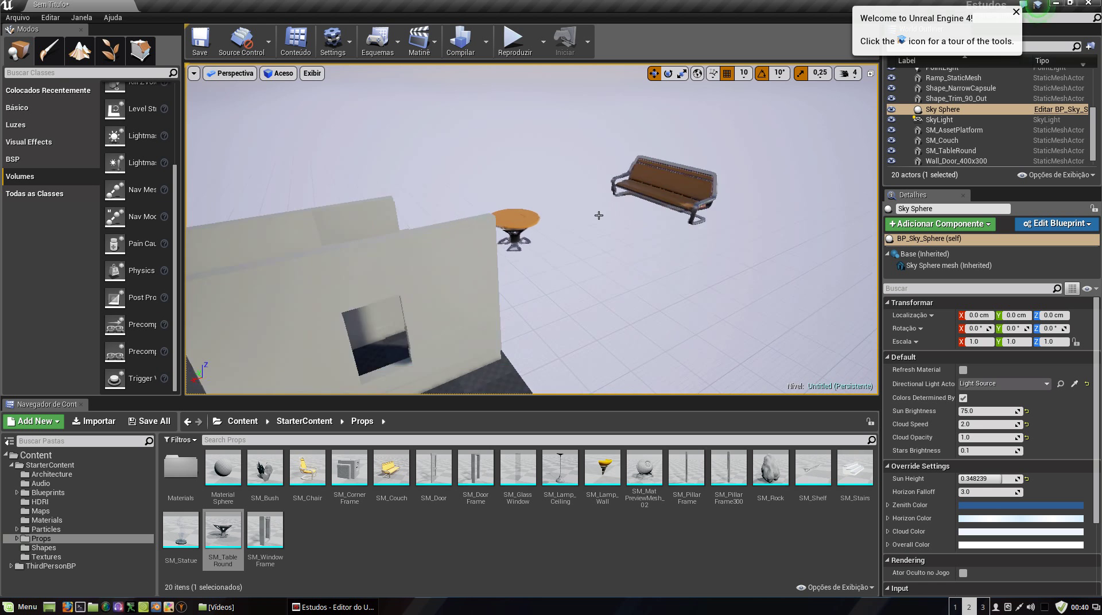
{"action": "scroll", "coordinate": [637, 184], "scroll_direction": "up", "scroll_amount": 3}
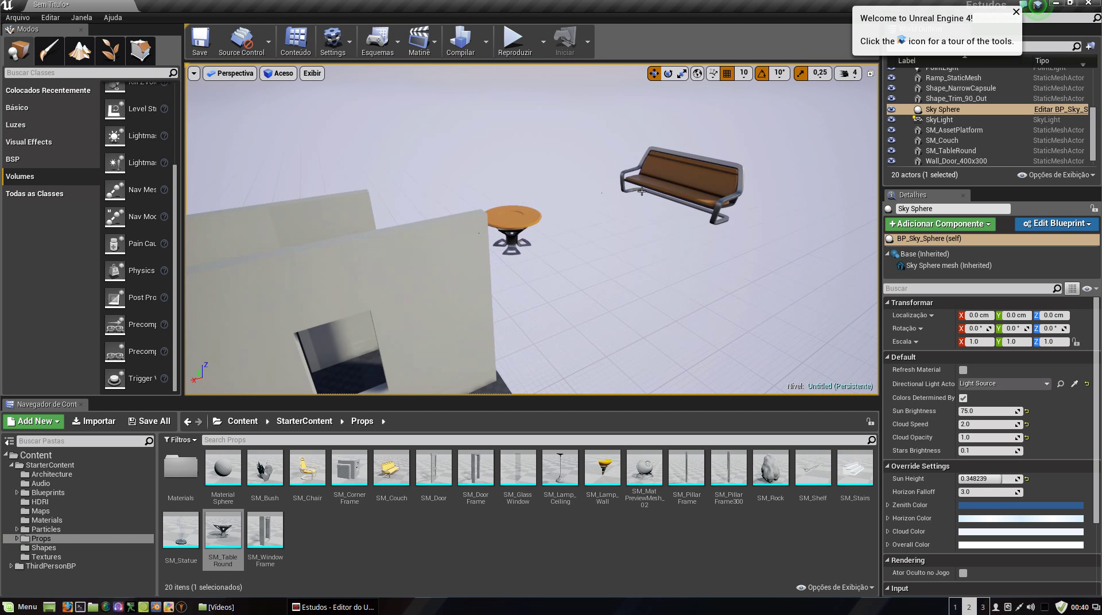
{"action": "right_click_drag", "start_coordinate": [641, 191], "coordinate": [632, 149]}
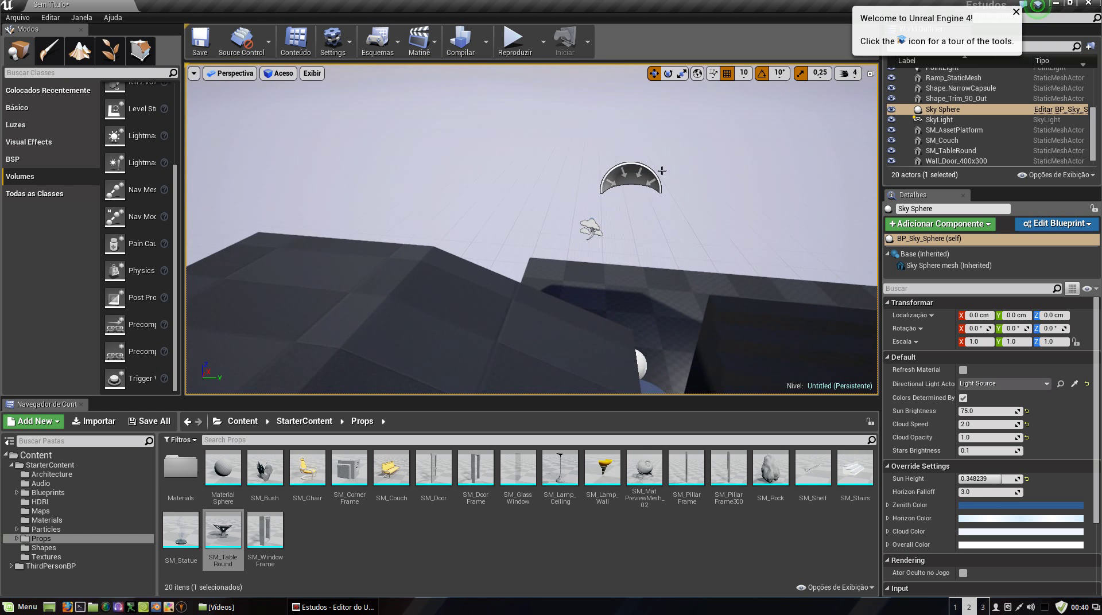
{"action": "scroll", "coordinate": [496, 287], "scroll_direction": "down", "scroll_amount": 3}
{"action": "scroll", "coordinate": [497, 287], "scroll_direction": "down", "scroll_amount": 2}
{"action": "right_click_drag", "start_coordinate": [496, 287], "coordinate": [519, 321]}
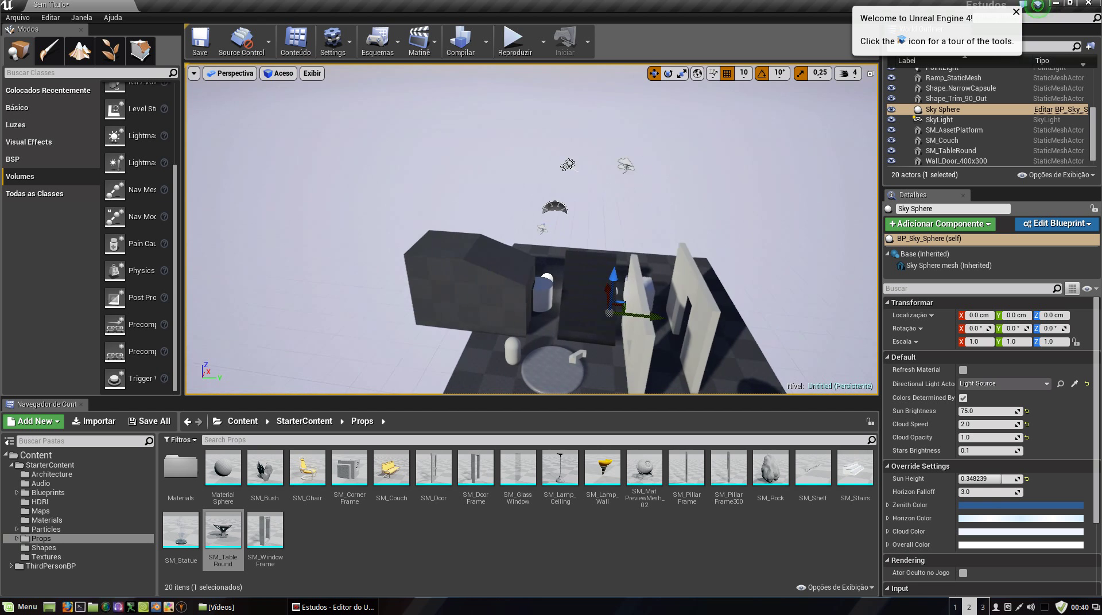
{"action": "right_click_drag", "start_coordinate": [507, 240], "coordinate": [507, 218]}
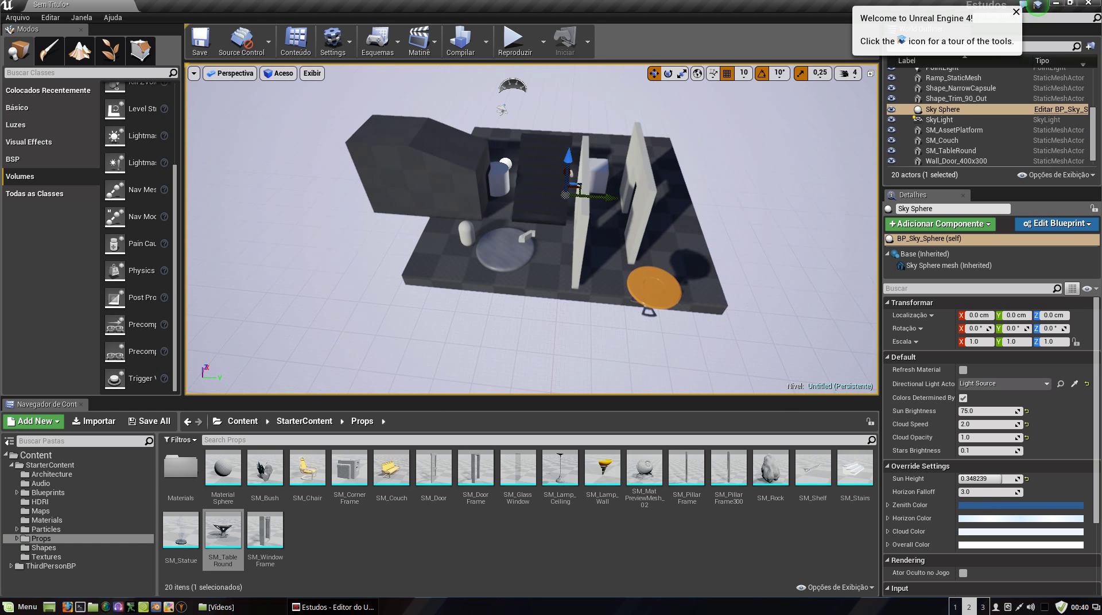